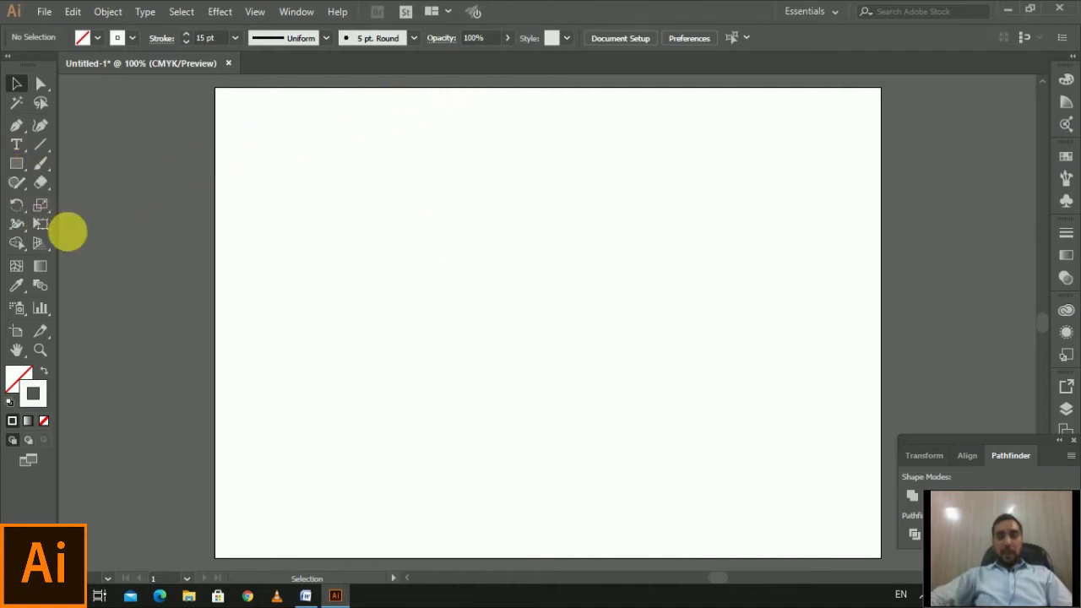
# - Draw a tall rectangle slightly left of the artboard's centre and give it a red fill with no stroke
pyautogui.click(21, 169)
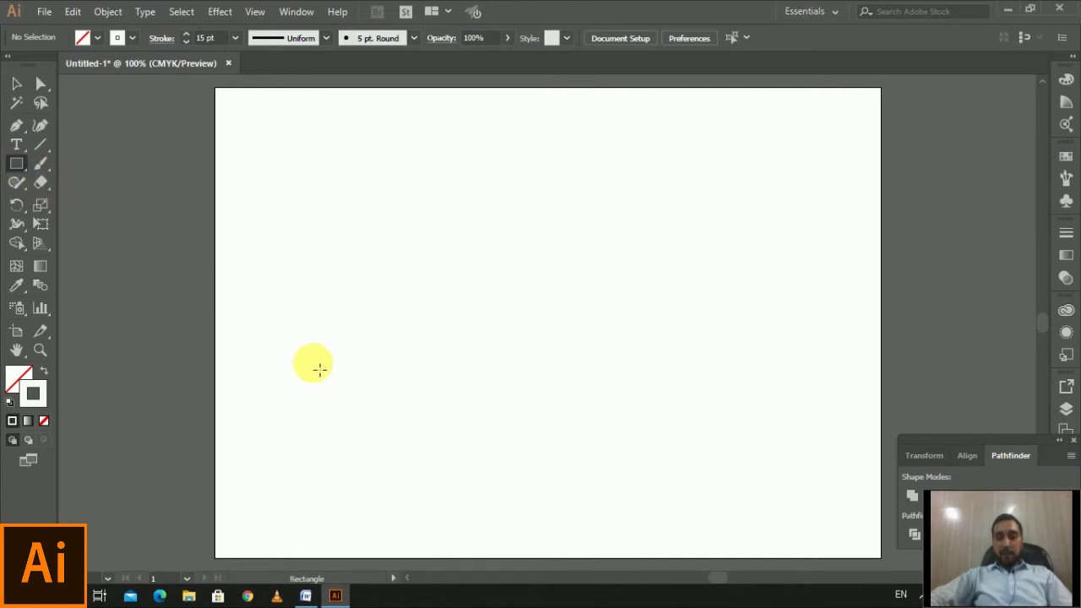
pyautogui.moveTo(394, 220); pyautogui.dragTo(509, 473)
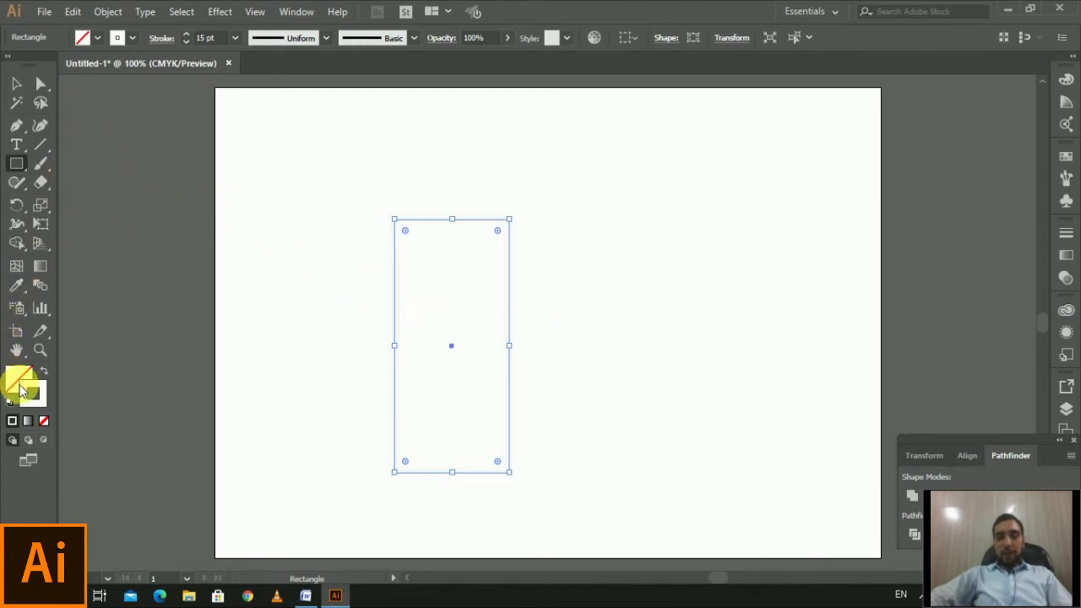
pyautogui.click(96, 38)
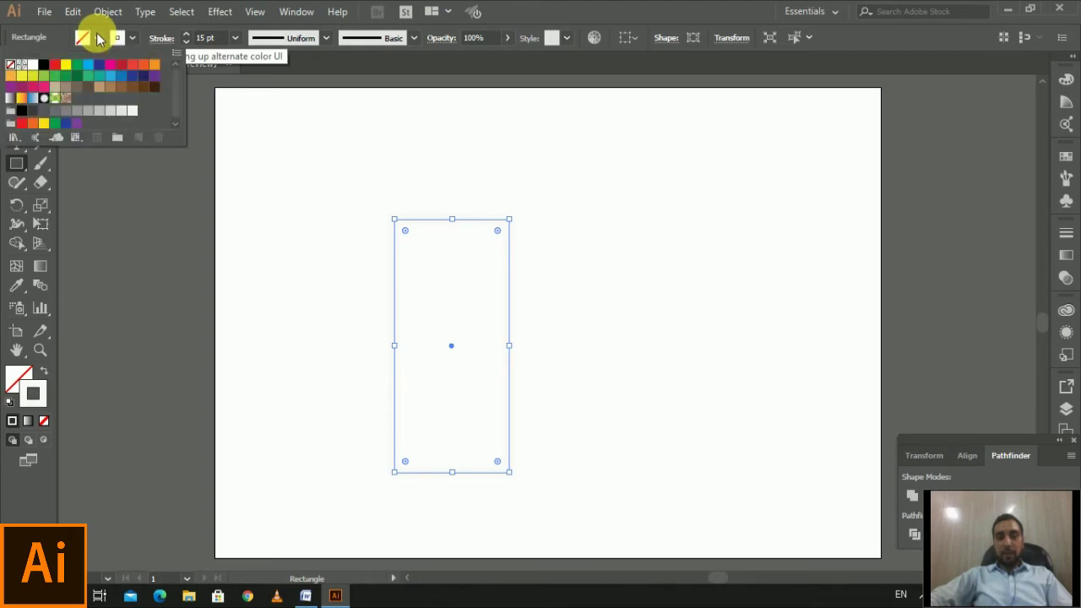
pyautogui.click(64, 73)
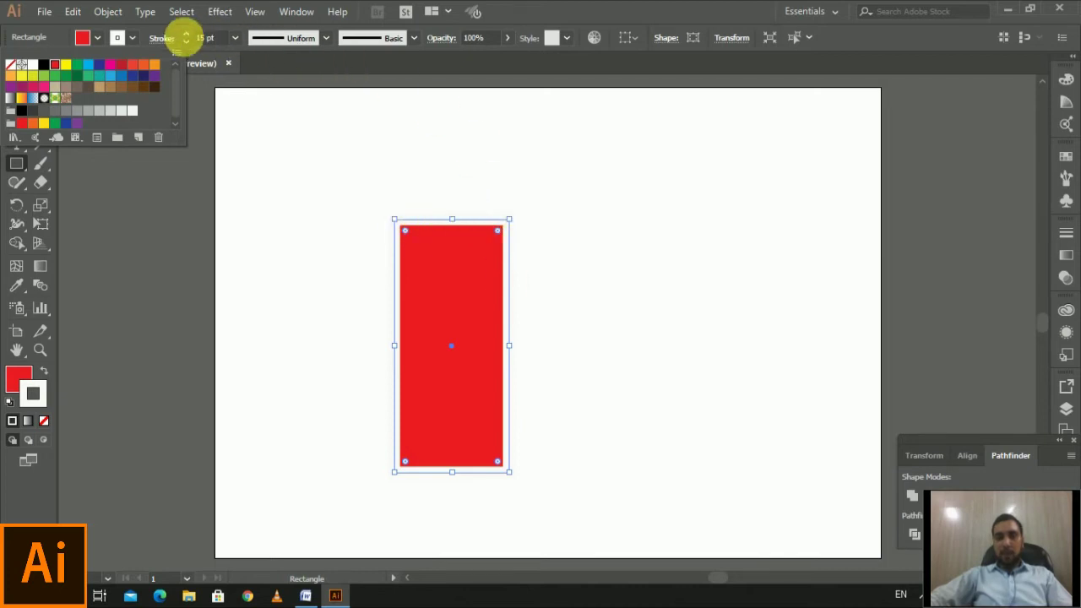
pyautogui.click(133, 41)
pyautogui.click(132, 41)
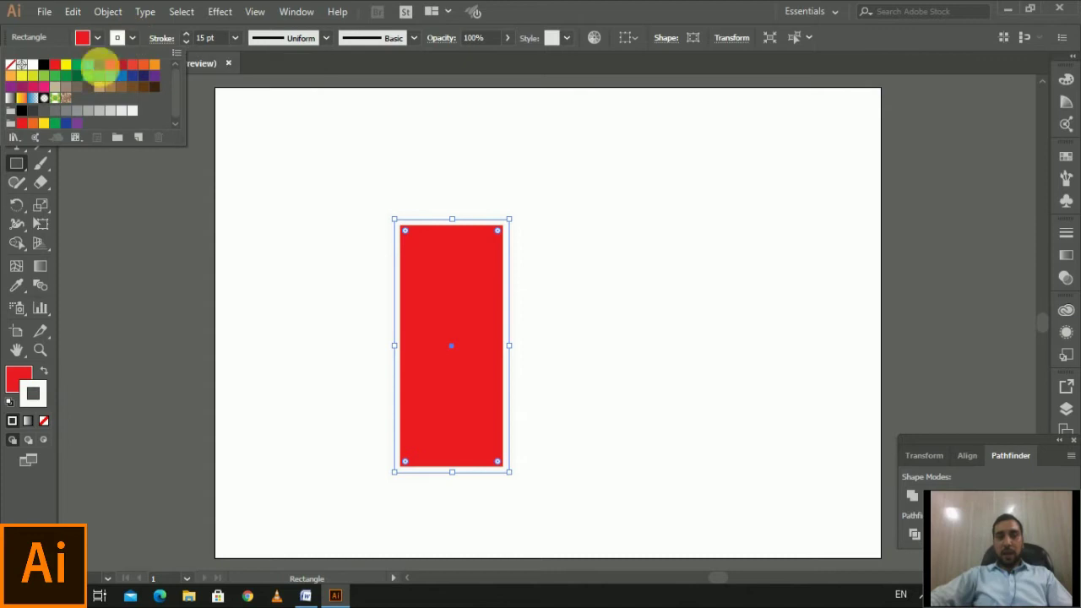
pyautogui.click(17, 71)
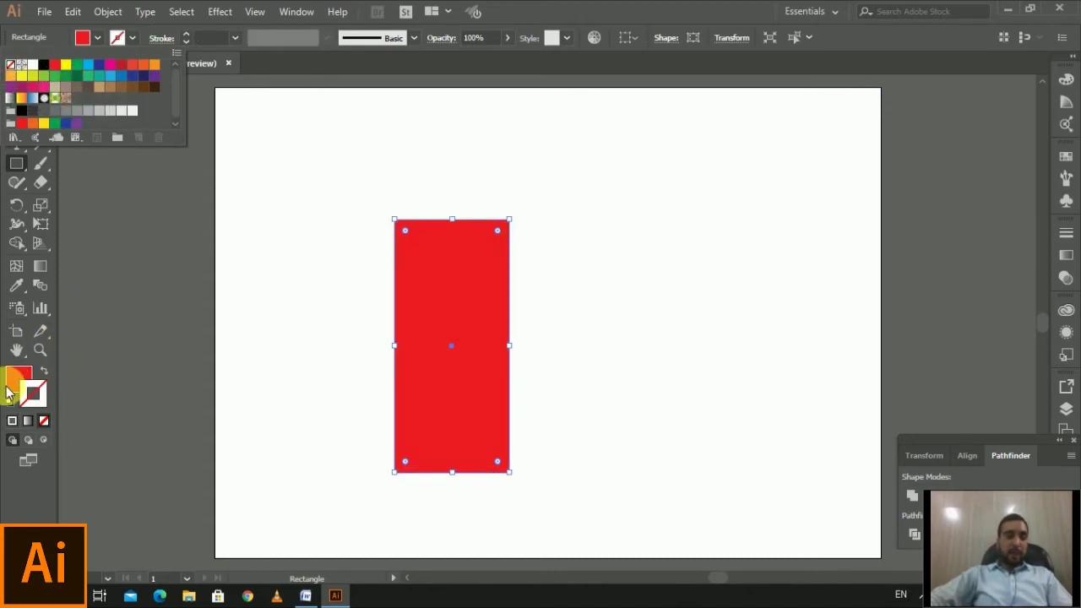
# - Try the colour ff154d on the rectangle's stroke and set the stroke back to none
pyautogui.doubleClick(13, 383)
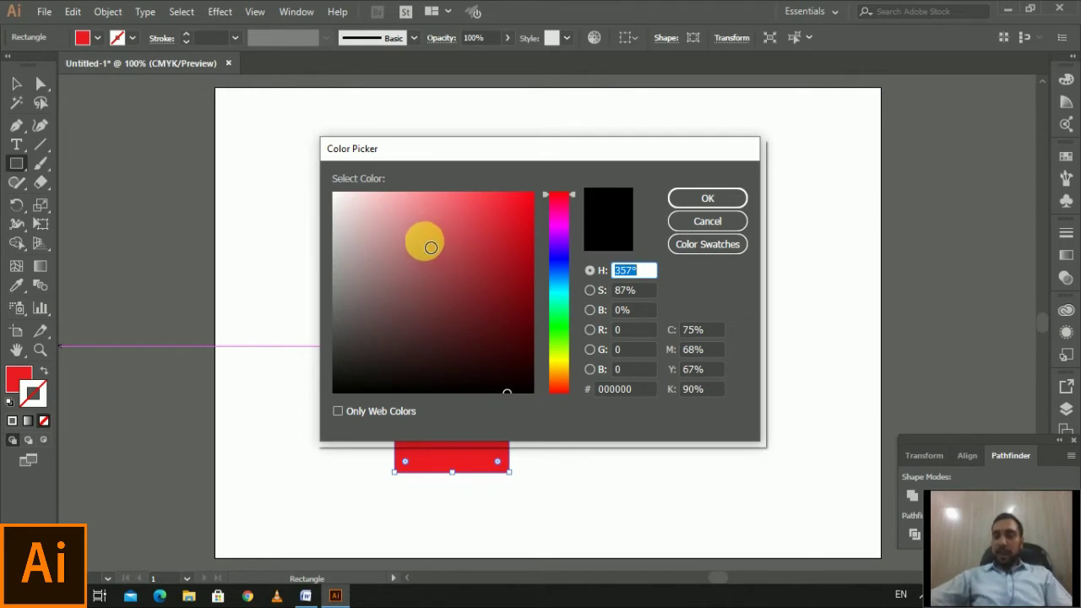
pyautogui.click(631, 388)
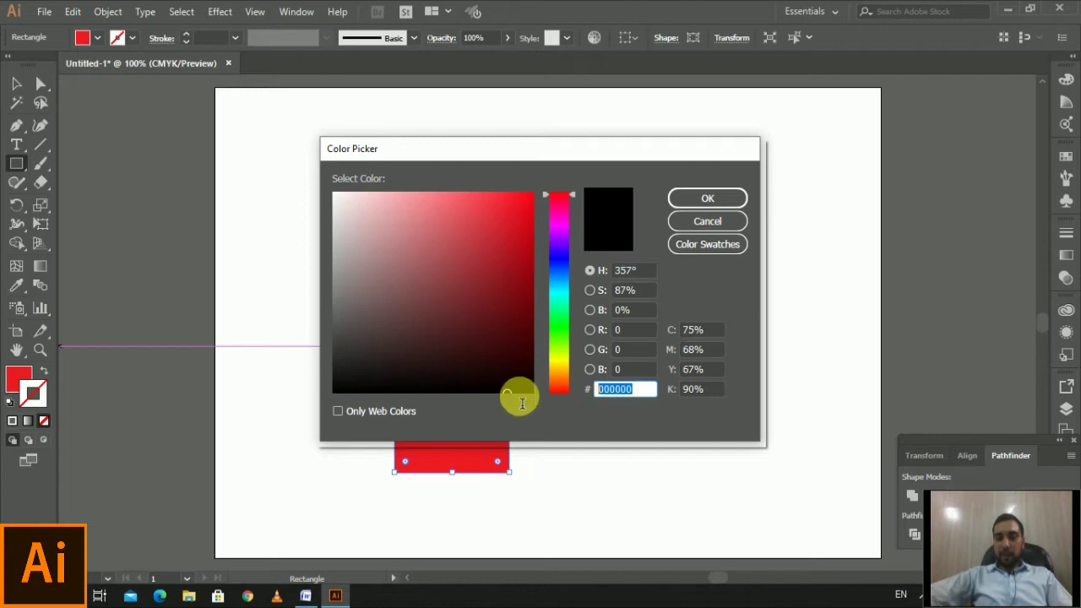
pyautogui.write('ff154d')
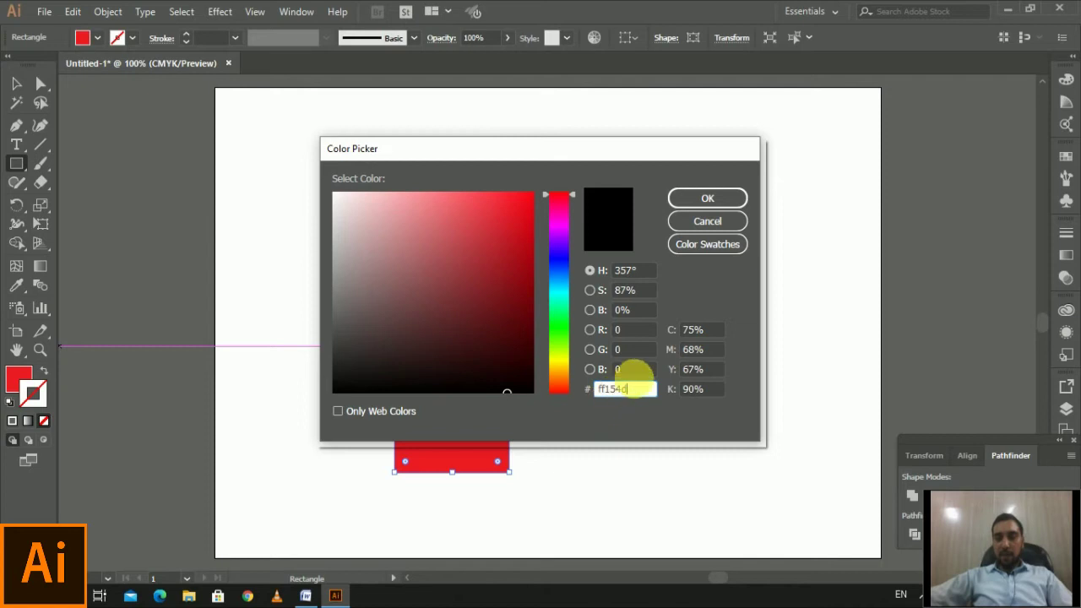
pyautogui.click(702, 196)
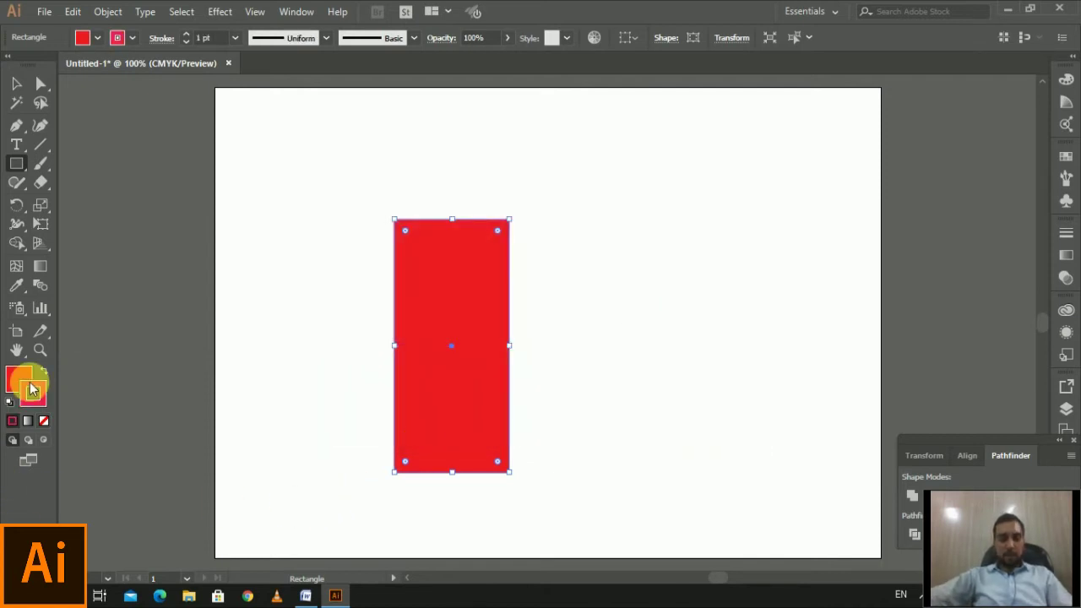
pyautogui.click(44, 421)
# - Change the rectangle's fill to the darker red bc0f1c
pyautogui.click(17, 376)
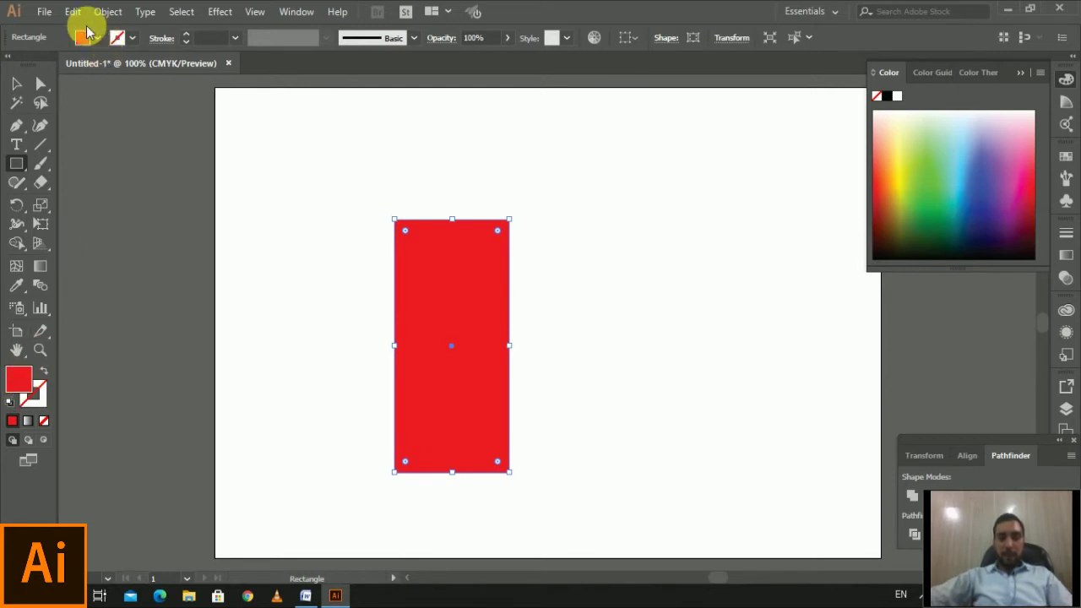
pyautogui.doubleClick(17, 376)
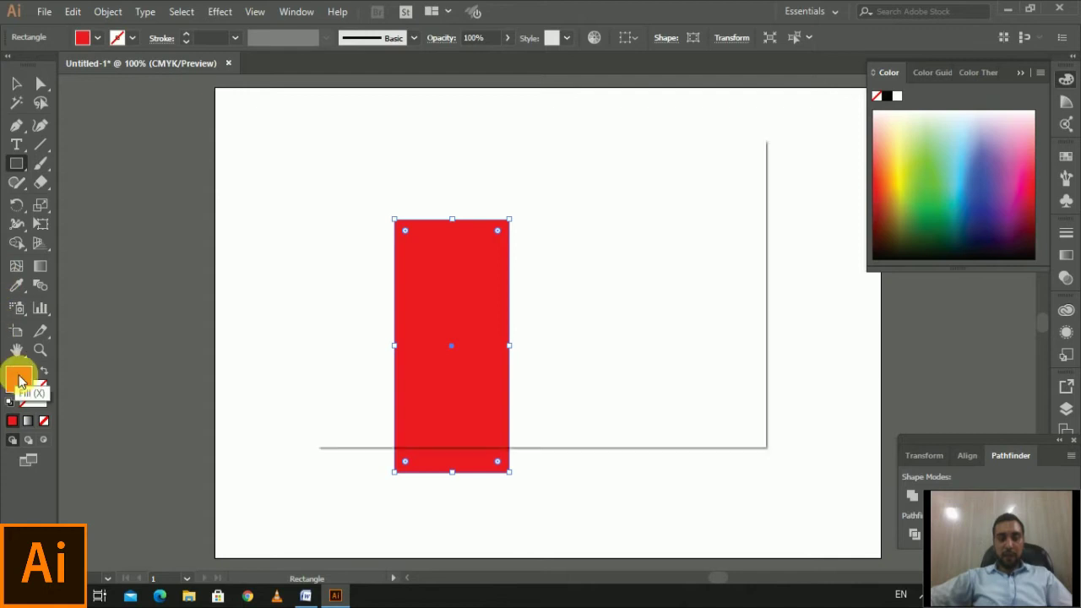
pyautogui.click(516, 240)
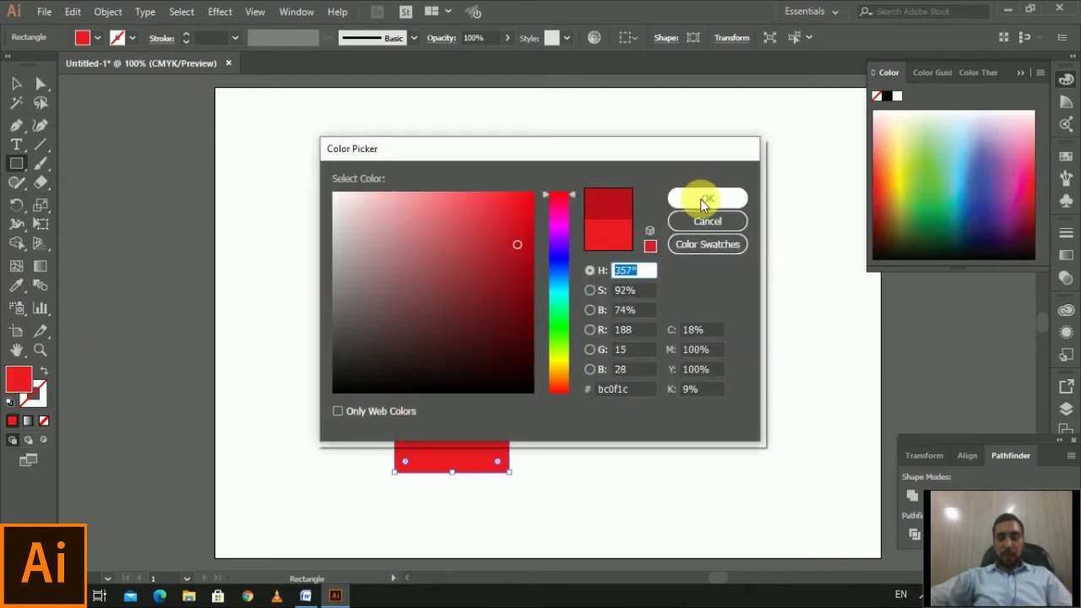
pyautogui.click(699, 199)
pyautogui.click(545, 327)
pyautogui.click(579, 325)
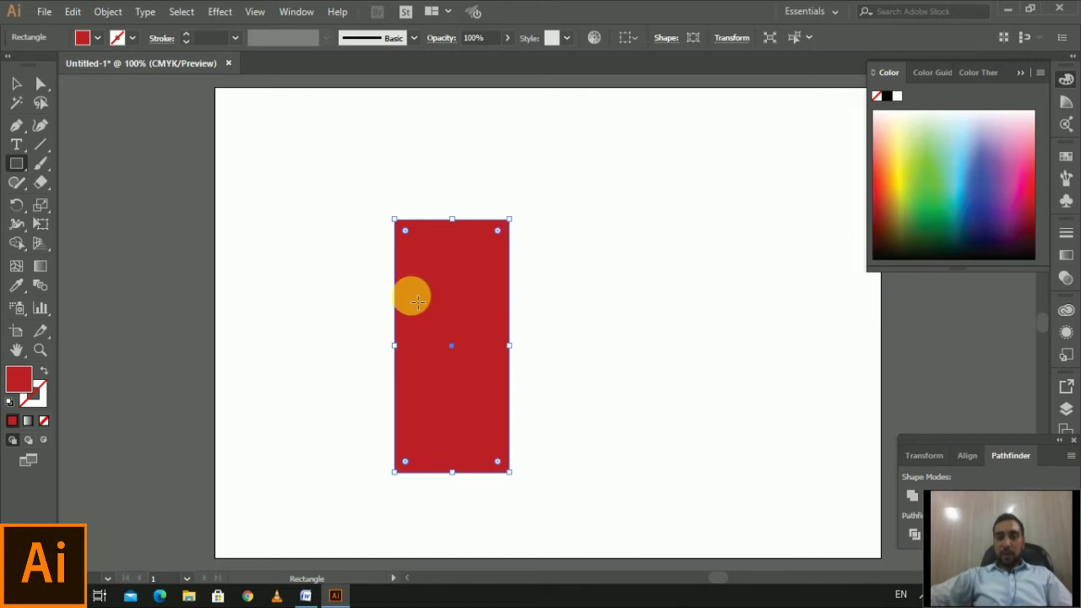
# - Set the rectangle's fill colour to the hex value ff154d
pyautogui.doubleClick(21, 386)
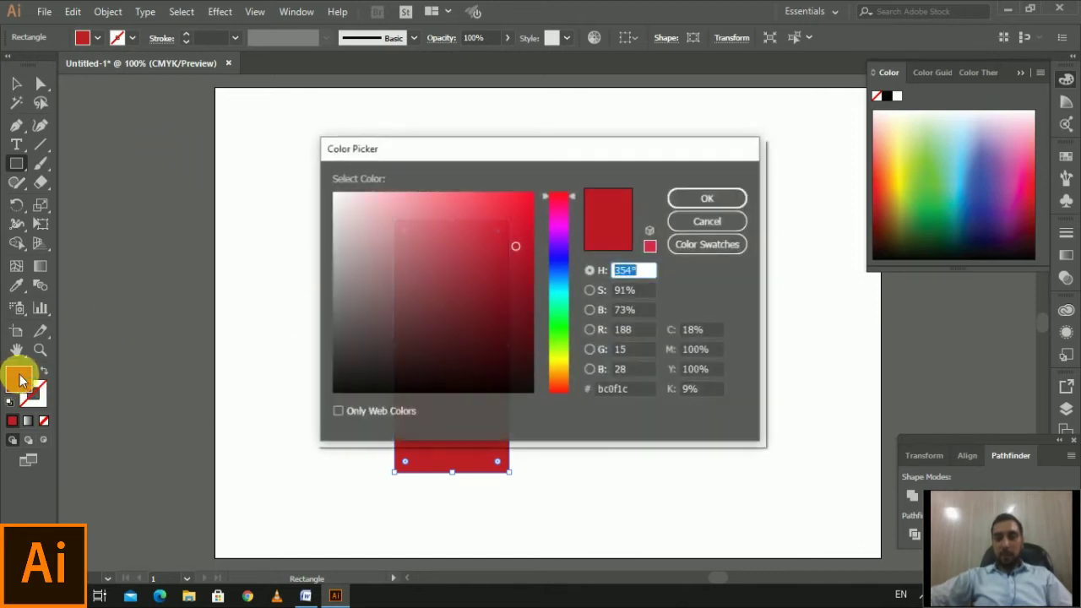
pyautogui.click(641, 390)
pyautogui.moveTo(629, 399); pyautogui.dragTo(548, 398)
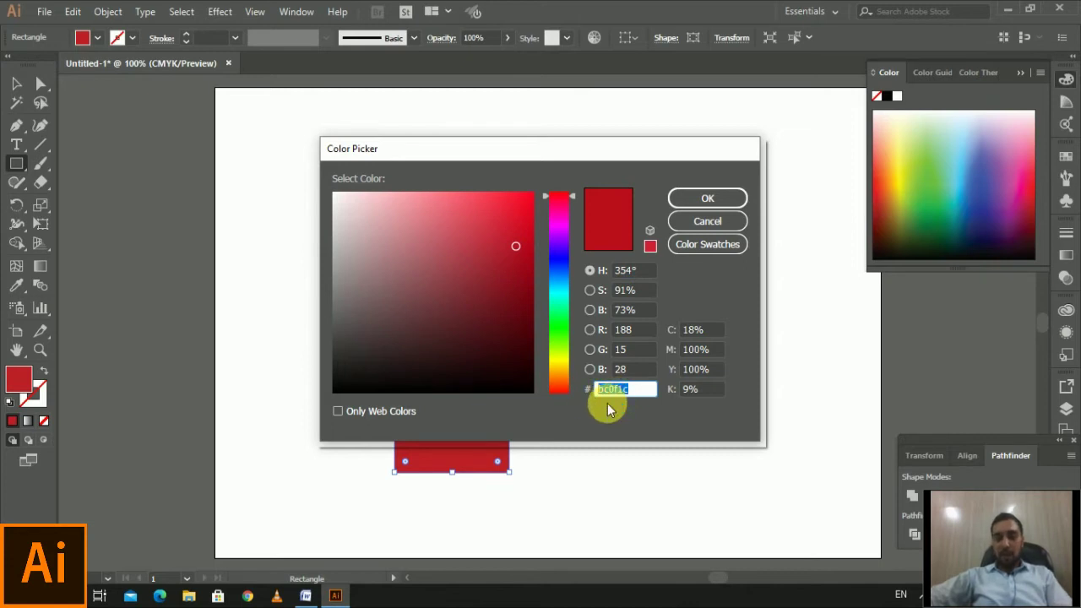
pyautogui.write('ff1')
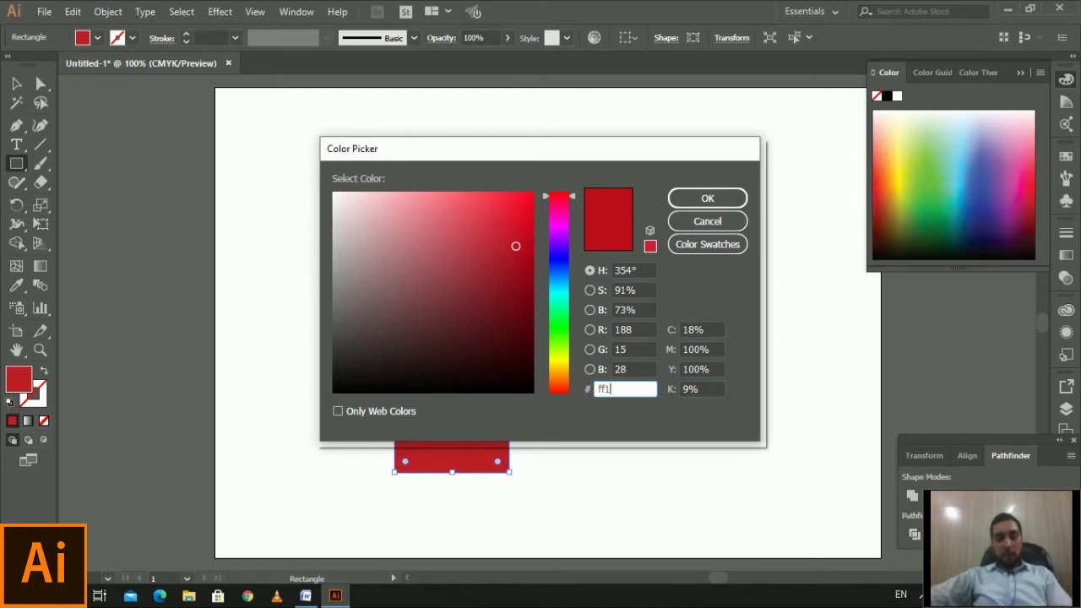
pyautogui.write('54d')
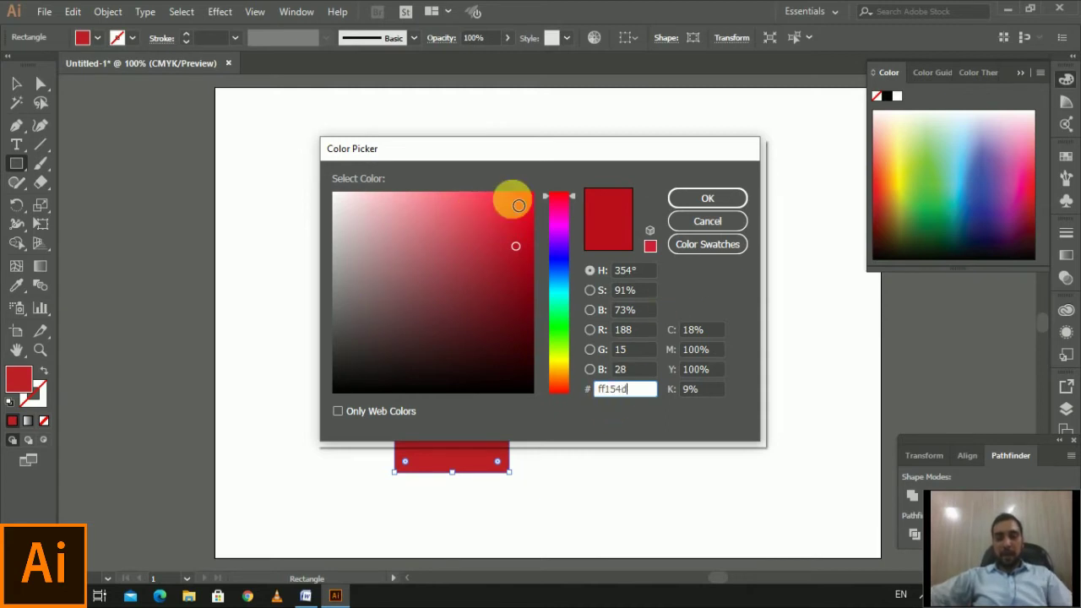
pyautogui.click(701, 199)
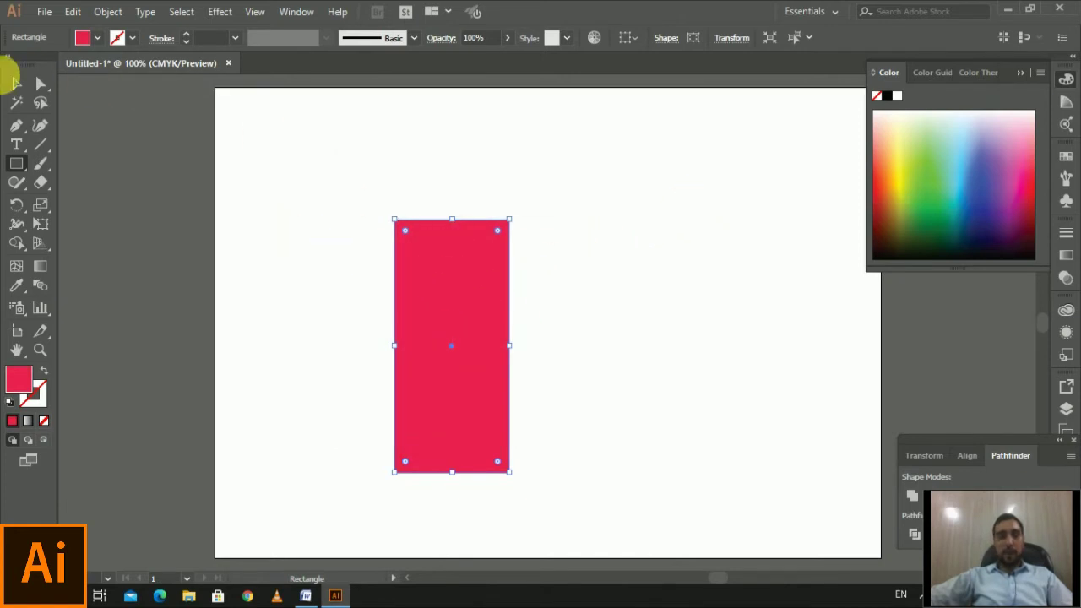
# - Copy the pinkish-red rectangle and paste the duplicate directly in front of it
pyautogui.doubleClick(15, 83)
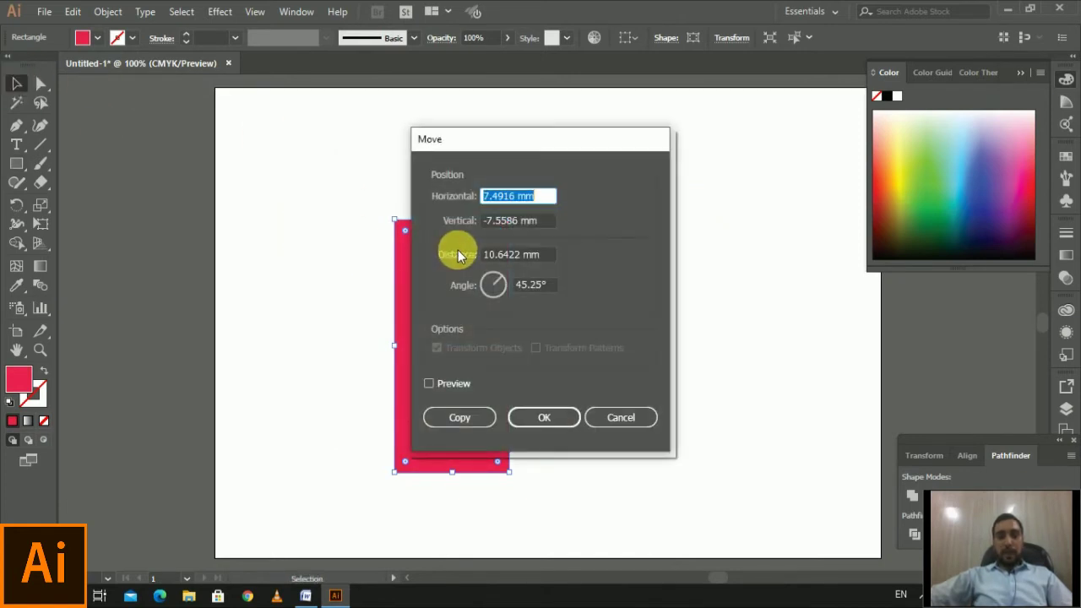
pyautogui.click(620, 416)
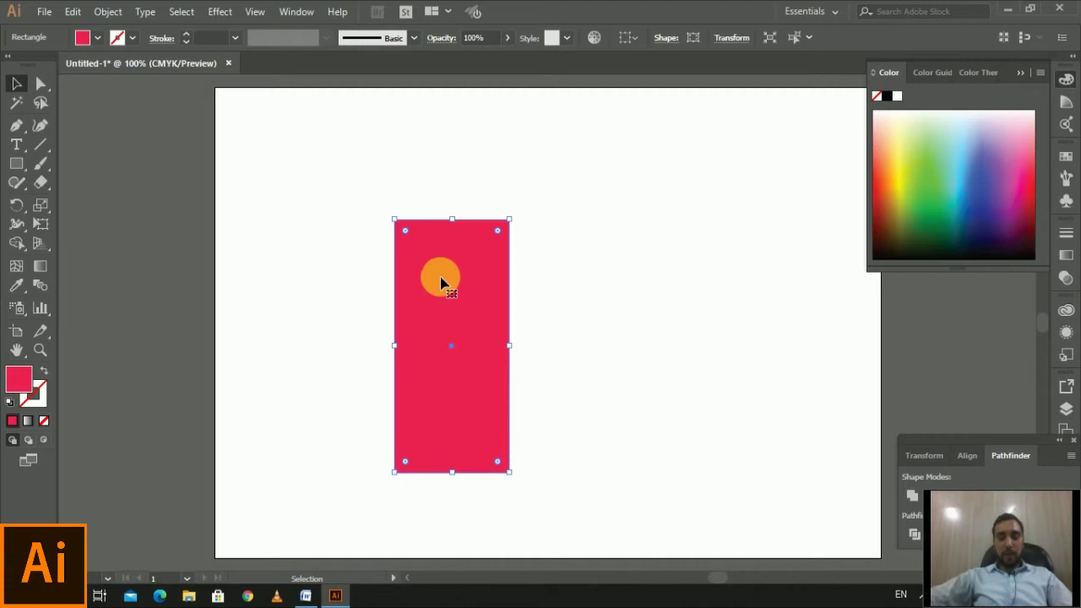
pyautogui.click(73, 11)
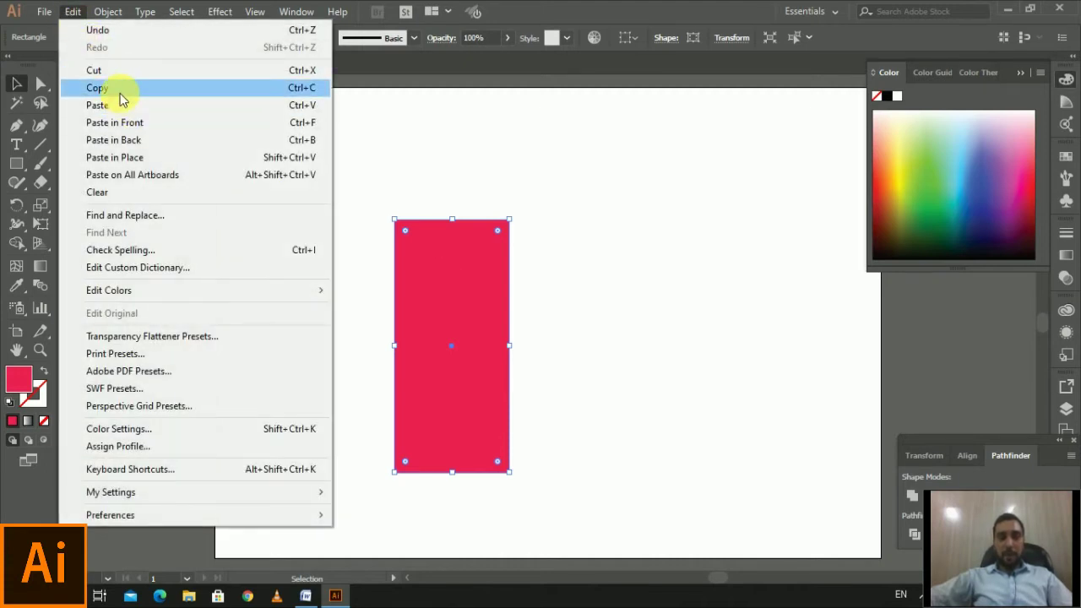
pyautogui.click(119, 92)
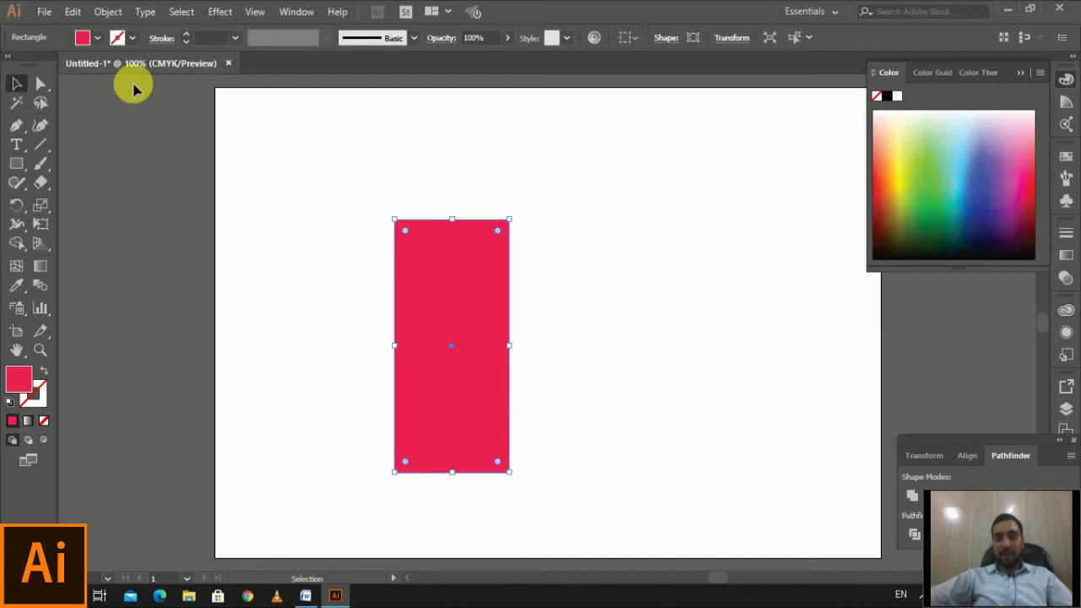
pyautogui.click(73, 13)
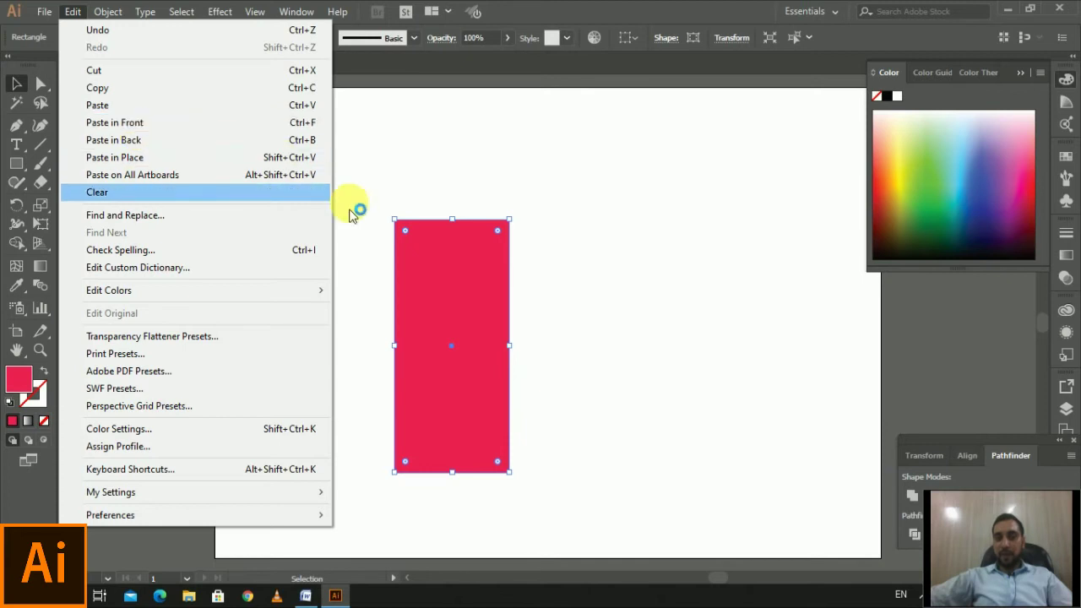
pyautogui.click(558, 337)
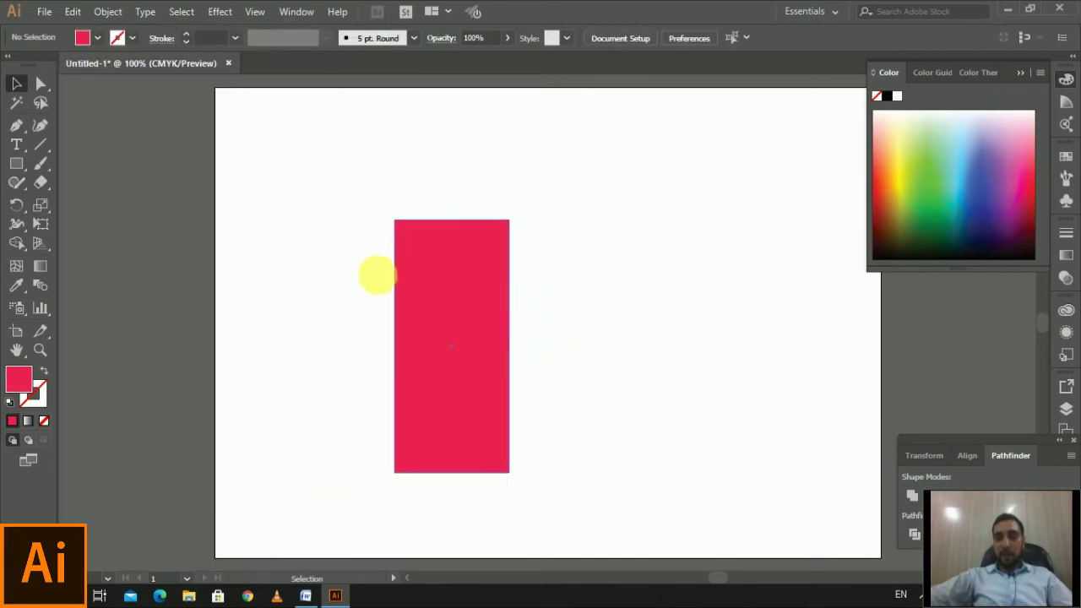
pyautogui.click(474, 293)
pyautogui.click(72, 10)
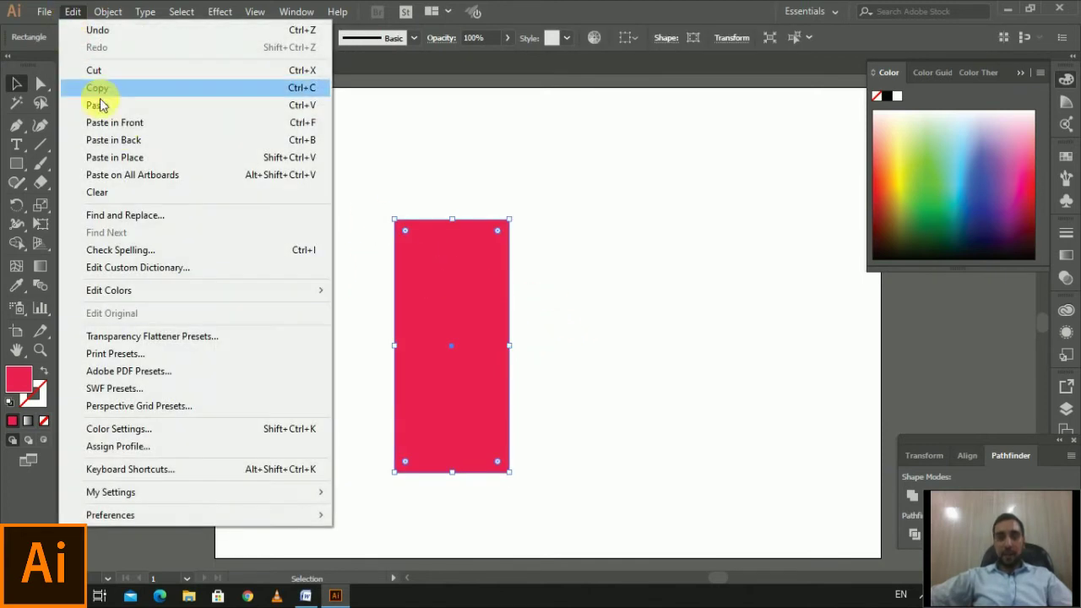
pyautogui.click(142, 127)
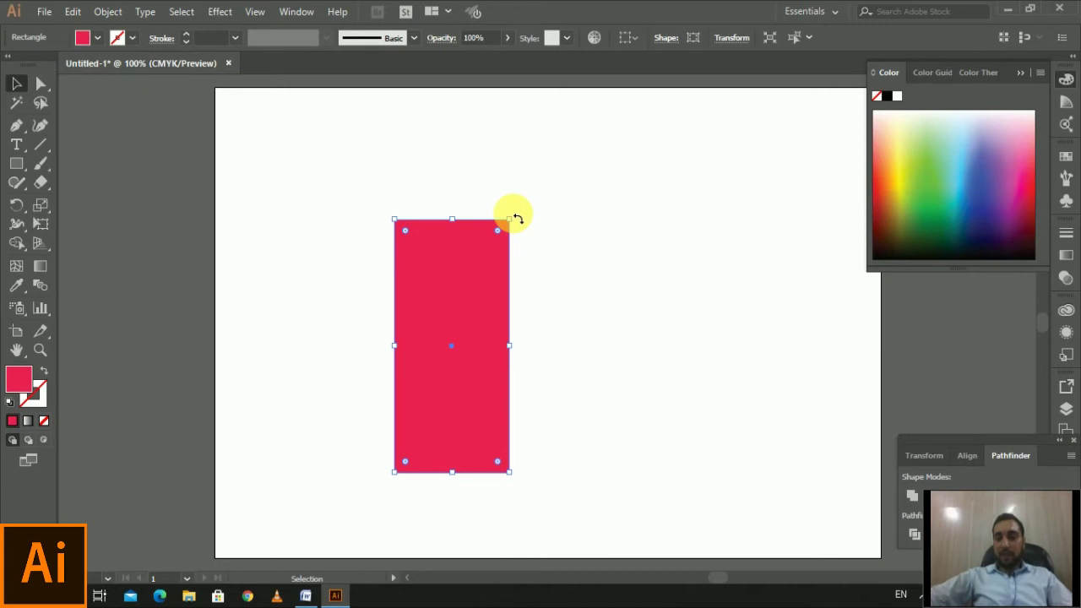
# - Rotate the front rectangle 90° to form a cross, and rotate both rectangles together by 45° into an X
pyautogui.moveTo(516, 218); pyautogui.dragTo(603, 381)
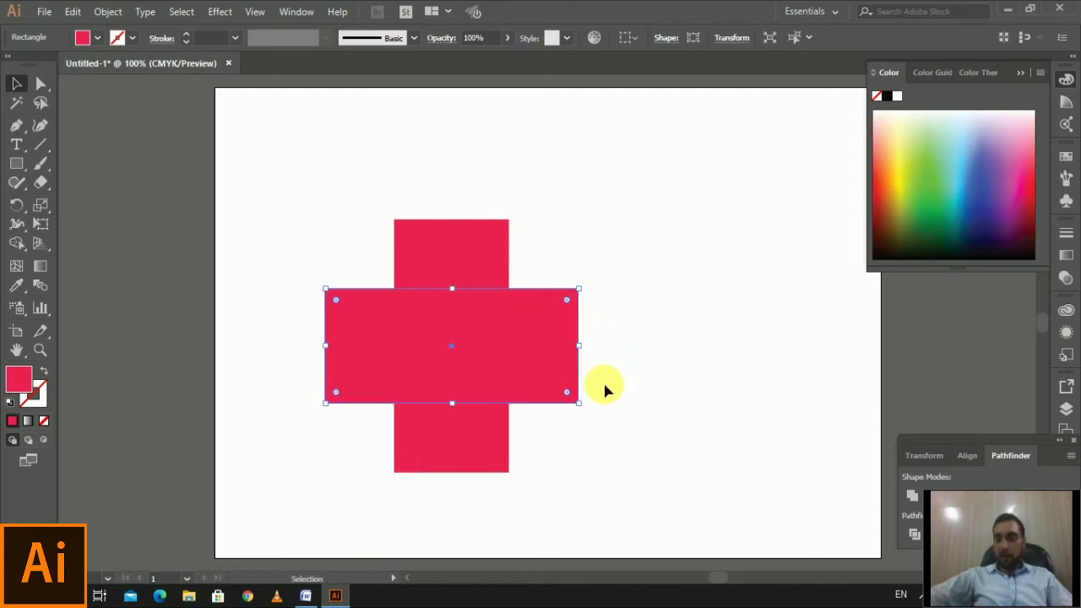
pyautogui.moveTo(296, 183); pyautogui.dragTo(560, 441)
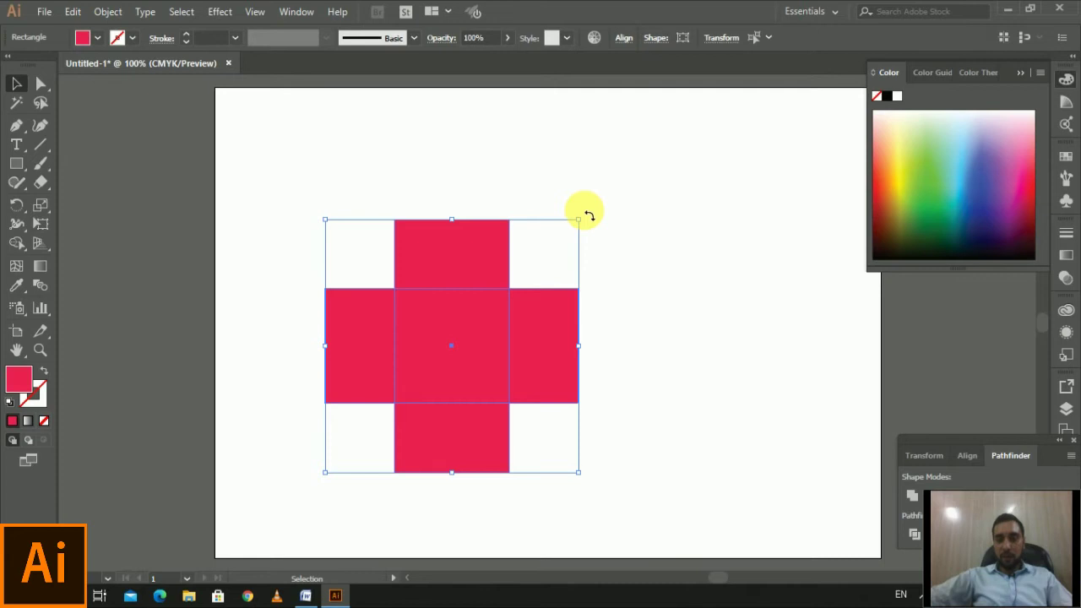
pyautogui.moveTo(588, 216); pyautogui.dragTo(614, 330)
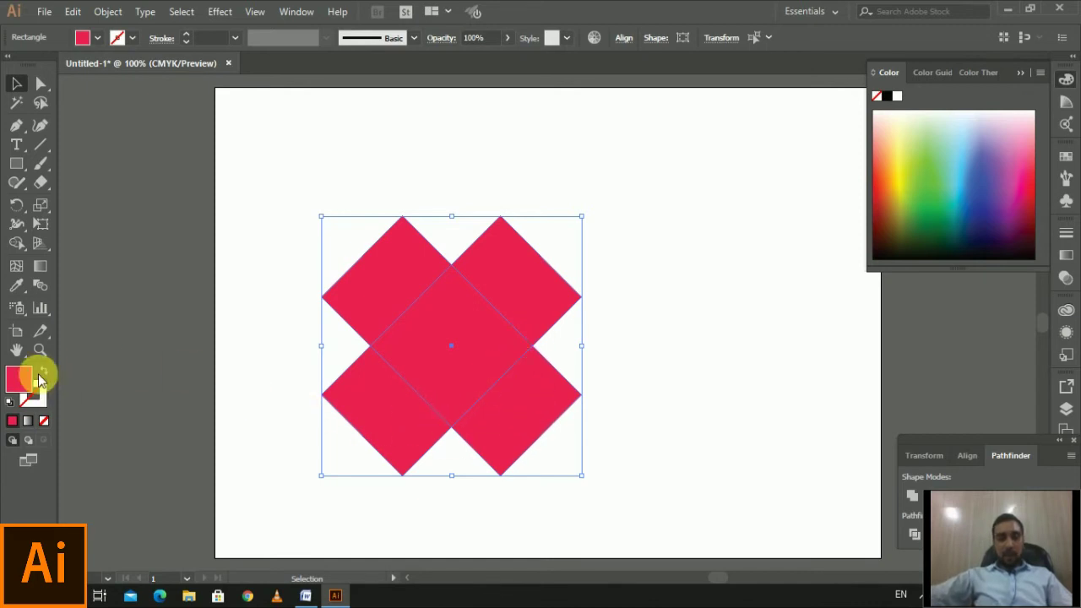
# - With the Shape Builder, remove the two lower arms of the X and merge the remaining pieces into one angular heart
pyautogui.click(17, 244)
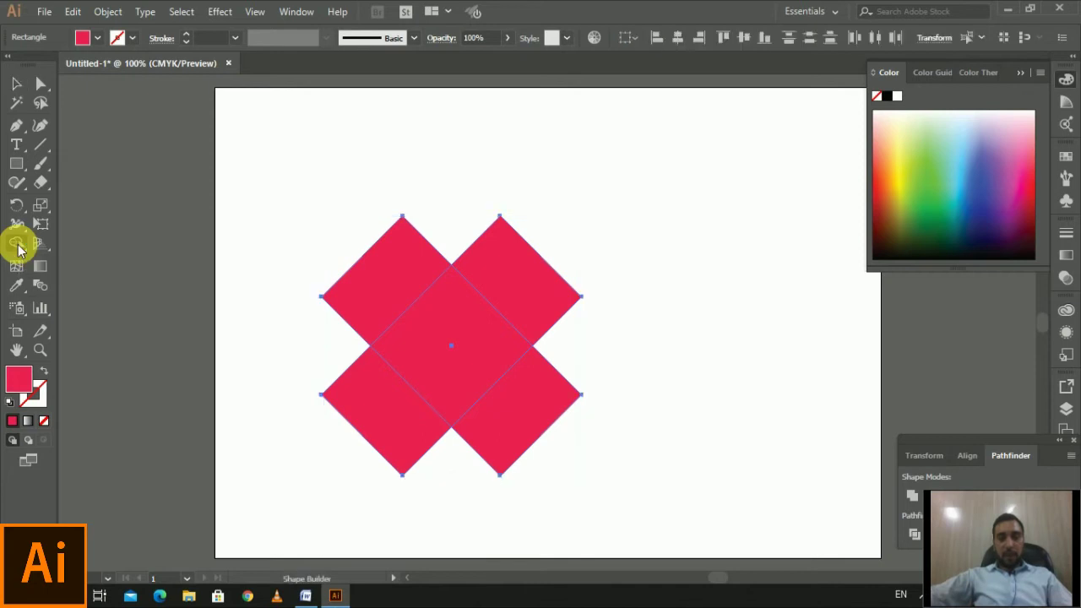
pyautogui.keyDown('alt'); pyautogui.click(368, 392); pyautogui.keyUp('alt')
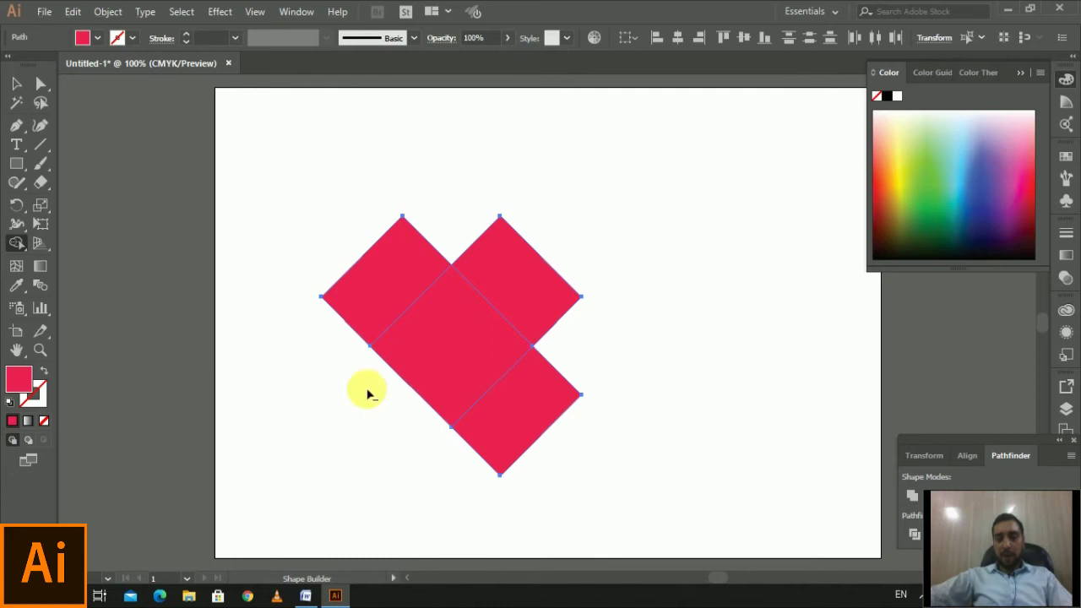
pyautogui.keyDown('alt'); pyautogui.click(516, 430); pyautogui.keyUp('alt')
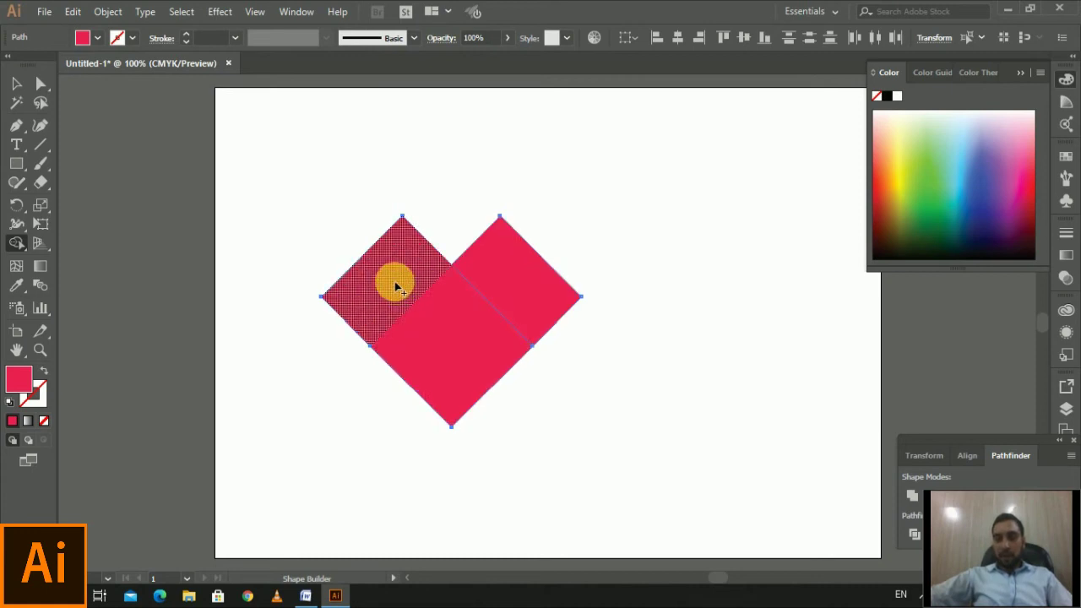
pyautogui.moveTo(394, 280)
pyautogui.mouseDown()
pyautogui.moveTo(429, 326)
pyautogui.moveTo(463, 342)
pyautogui.moveTo(493, 342)
pyautogui.moveTo(530, 309)
pyautogui.mouseUp()
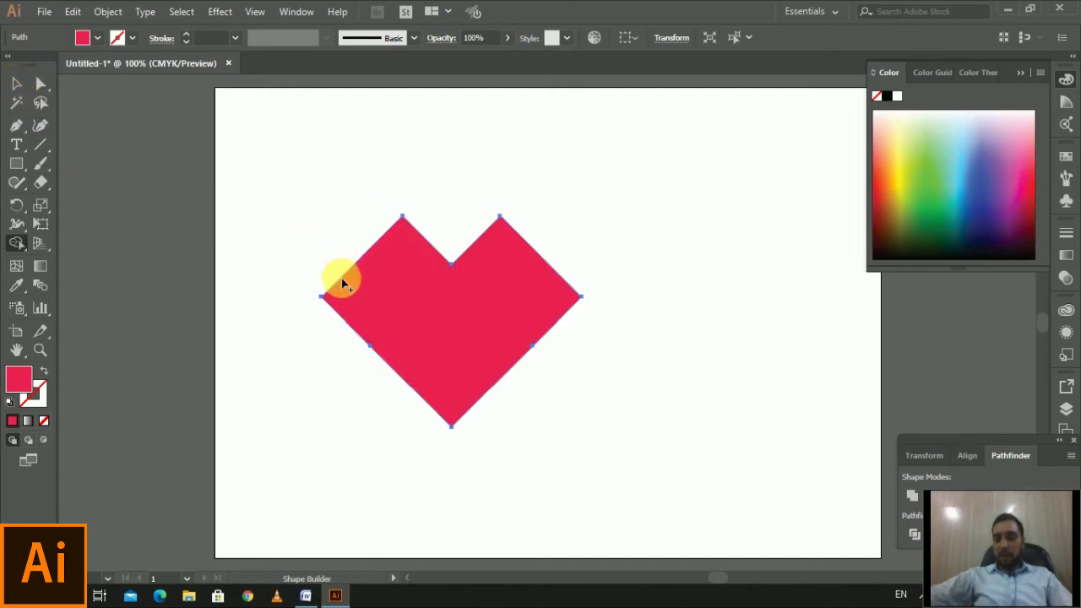
# - Round the angular heart's four upper and side corners to 25.58 mm, and move the heart slightly up and to the right
pyautogui.doubleClick(40, 89)
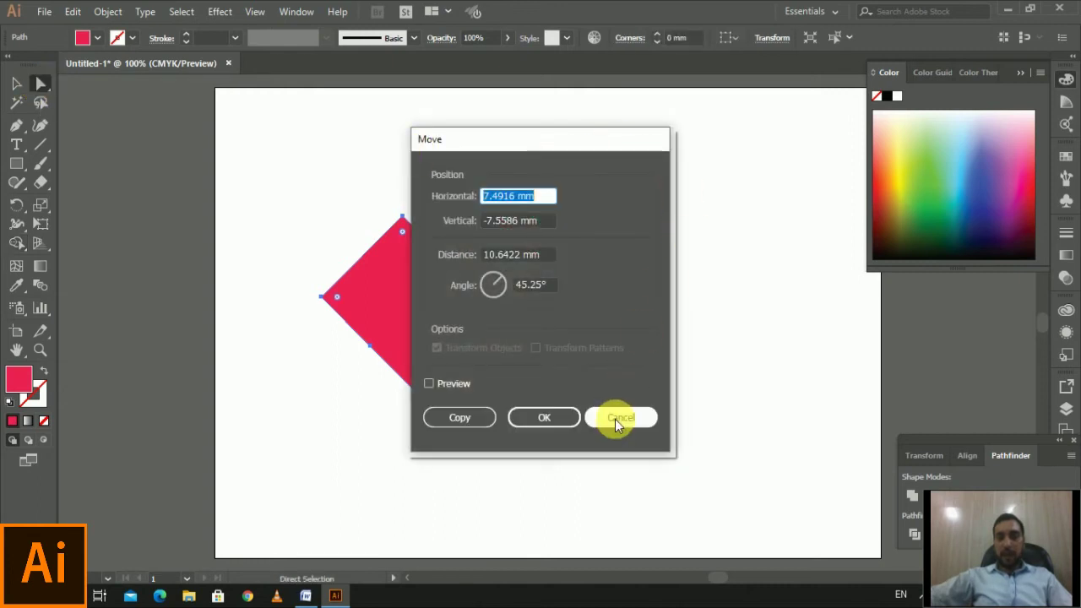
pyautogui.click(619, 418)
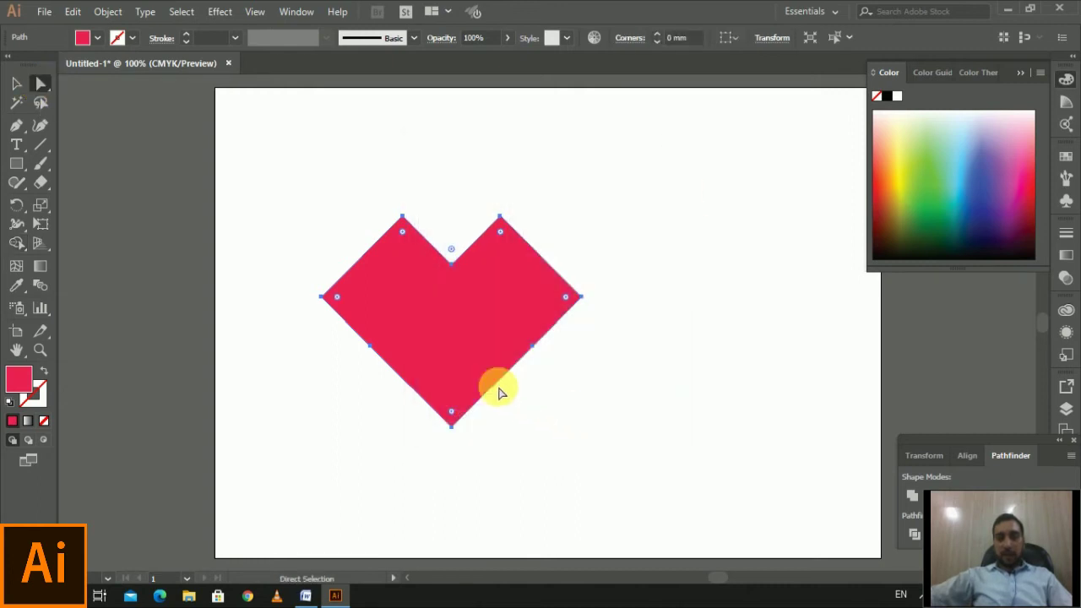
pyautogui.click(336, 301)
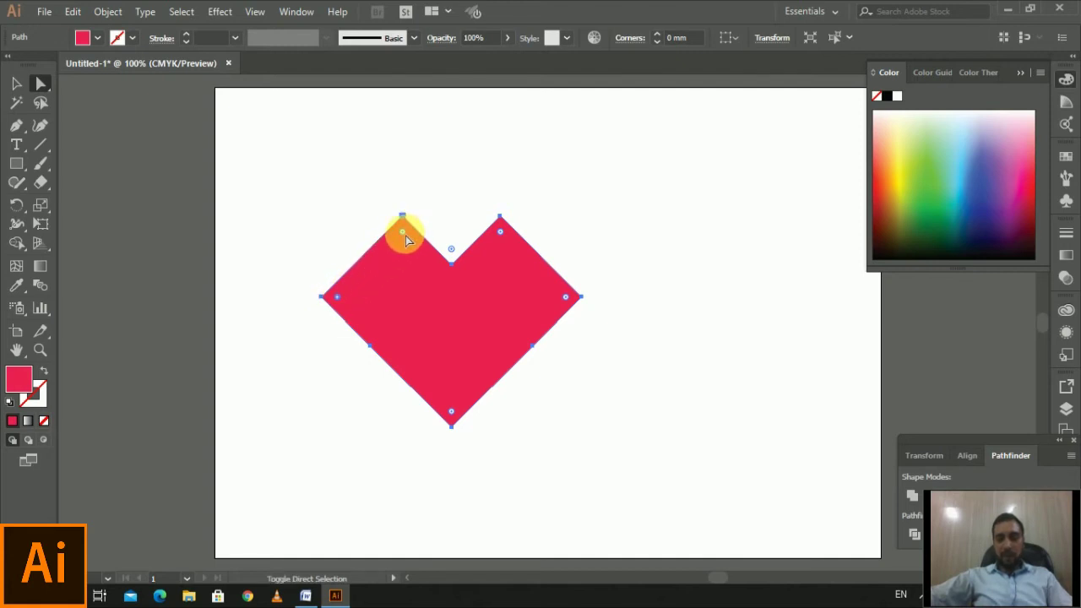
pyautogui.keyDown('shift'); pyautogui.click(500, 233); pyautogui.keyUp('shift')
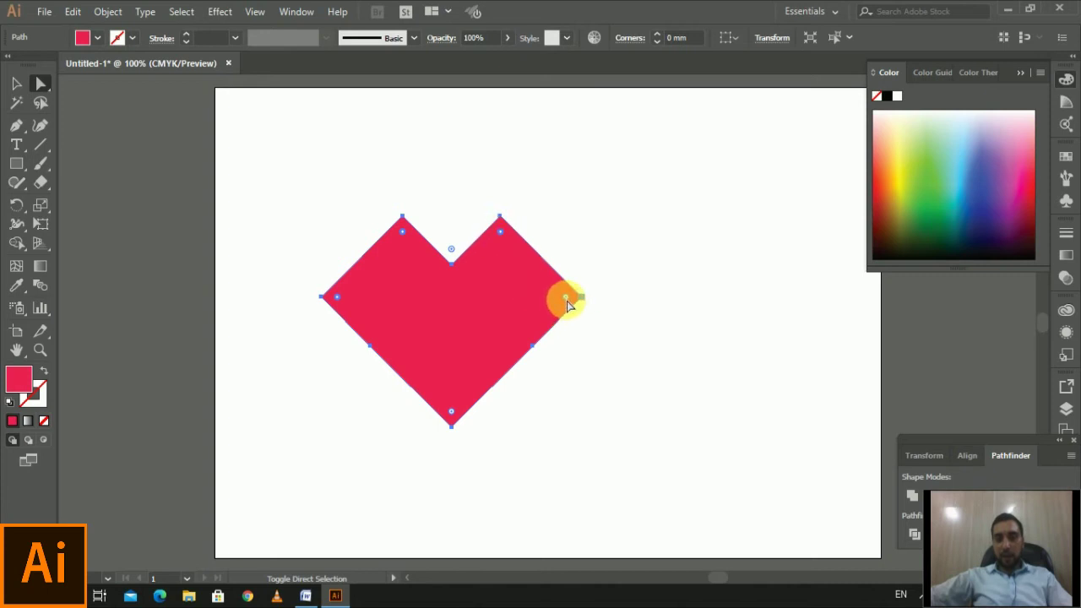
pyautogui.moveTo(568, 302); pyautogui.dragTo(495, 361)
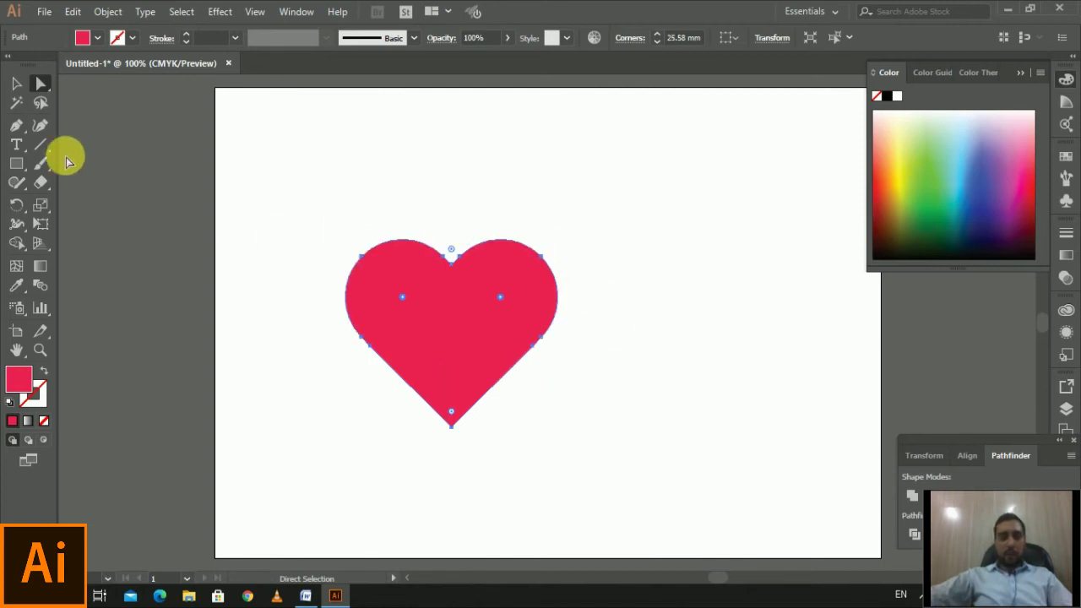
pyautogui.click(16, 83)
pyautogui.moveTo(493, 331); pyautogui.dragTo(518, 290)
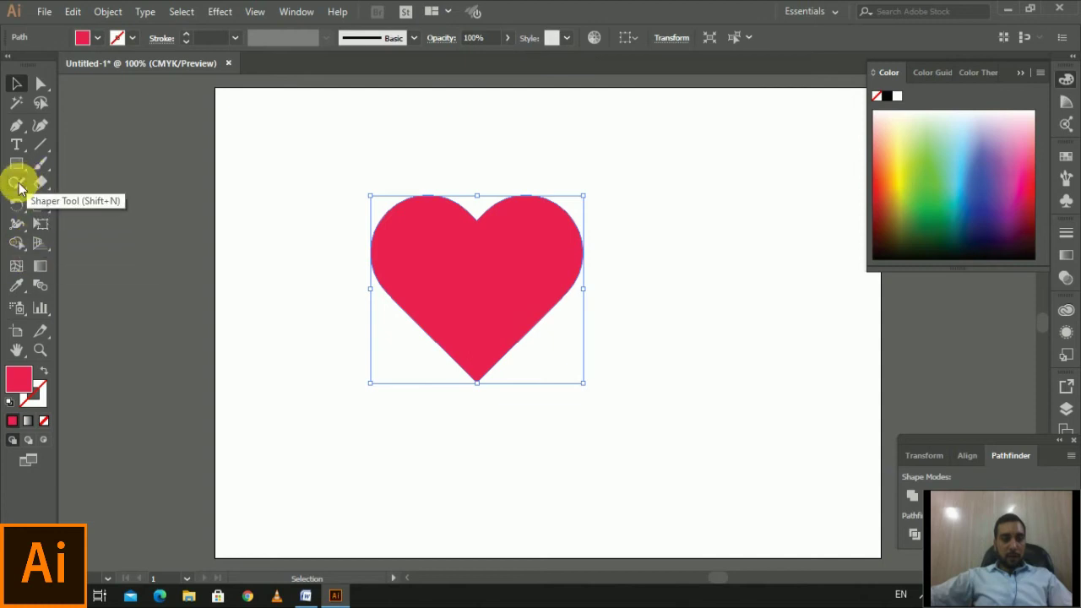
# - Use the Mesh tool to add mesh points at the heart's centre and just above its lower tip
pyautogui.click(12, 270)
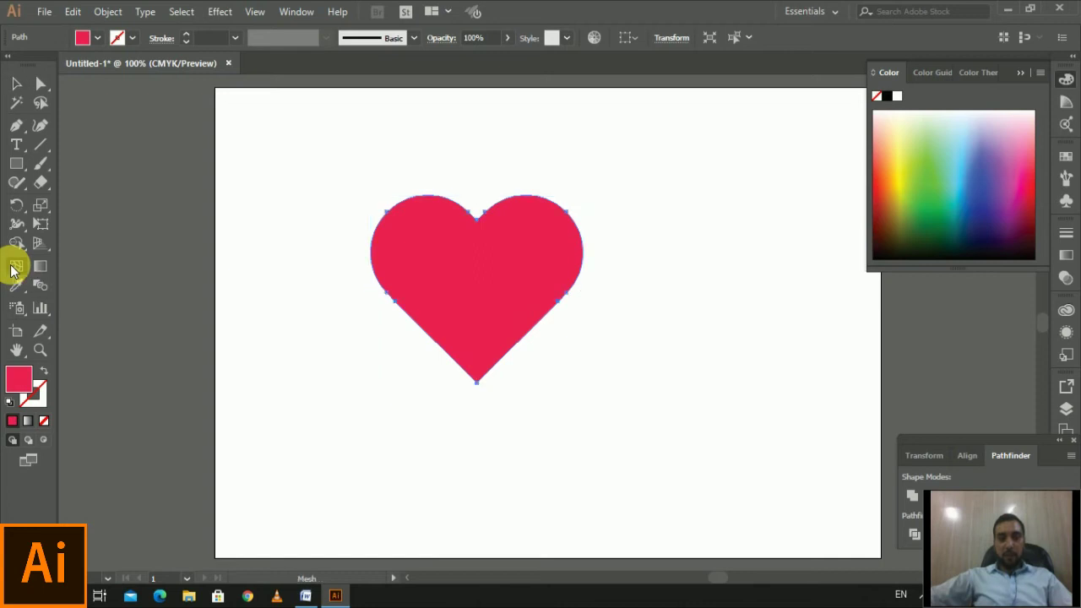
pyautogui.click(472, 286)
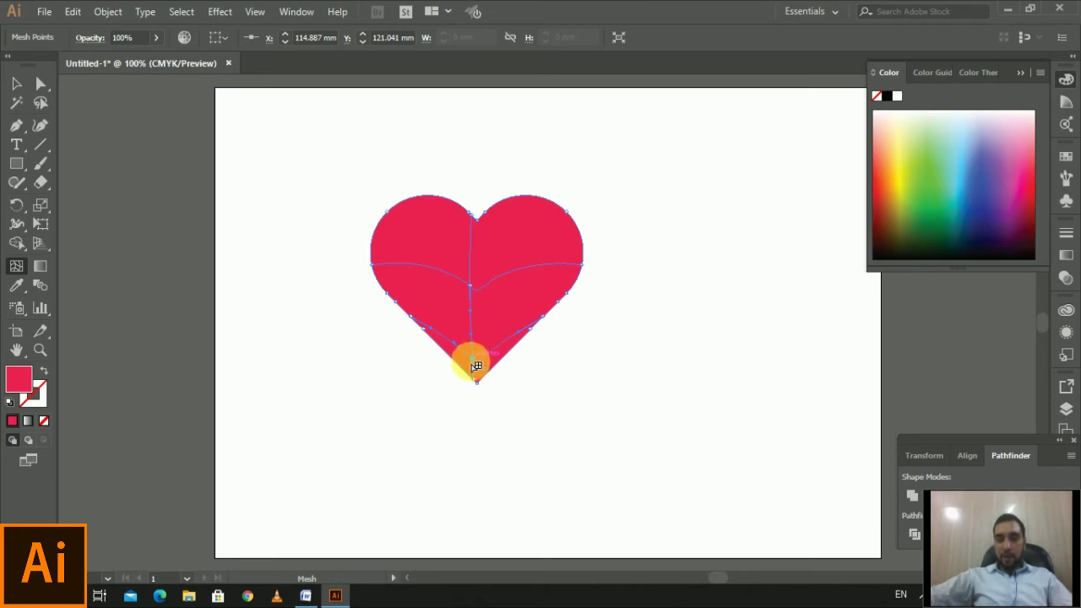
# - Try the fill colour c3dc3e on the mesh point just above the heart's lower tip
pyautogui.doubleClick(20, 379)
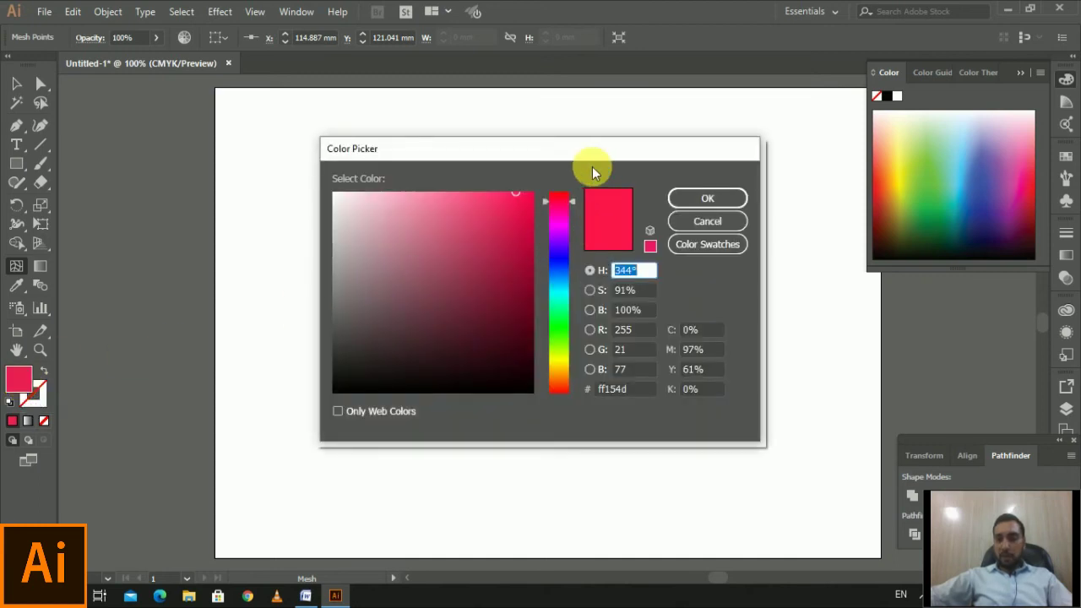
pyautogui.click(629, 392)
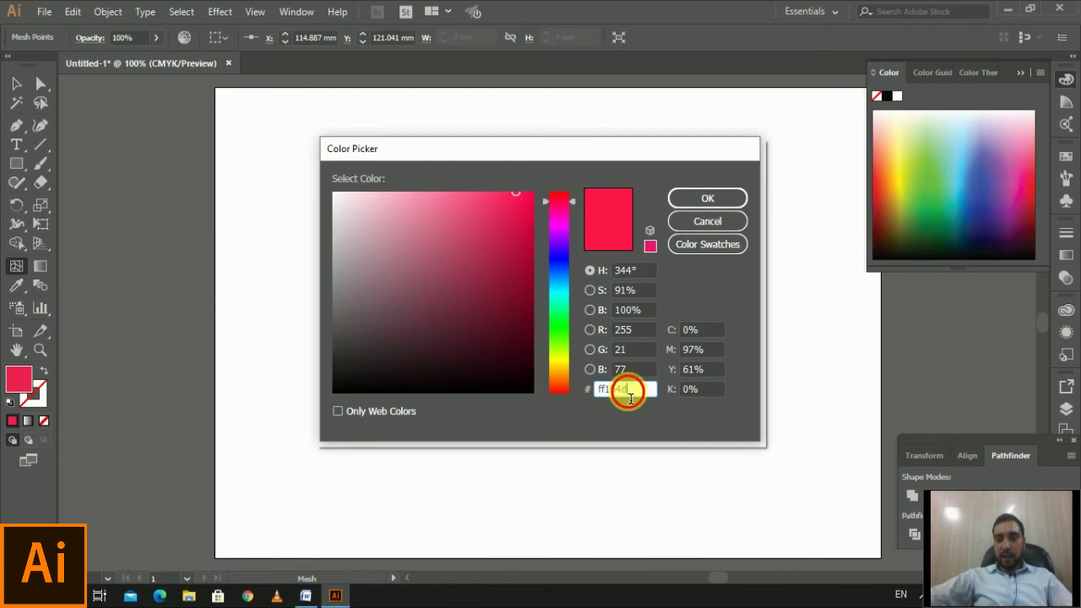
pyautogui.moveTo(630, 396); pyautogui.dragTo(537, 395)
pyautogui.hotkey('ctrl', 'c')
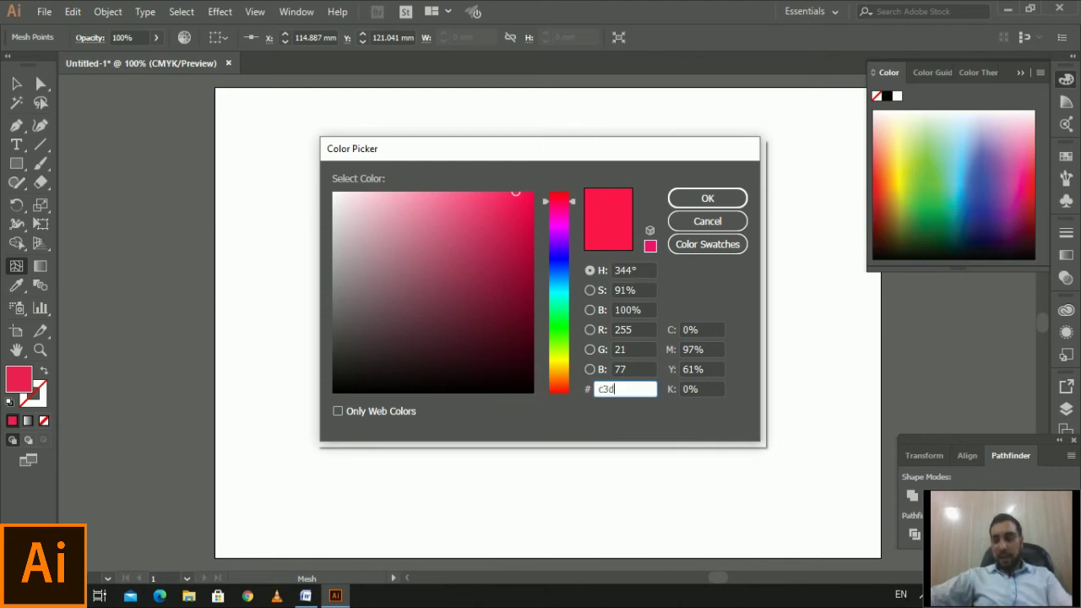
pyautogui.write('c3d')
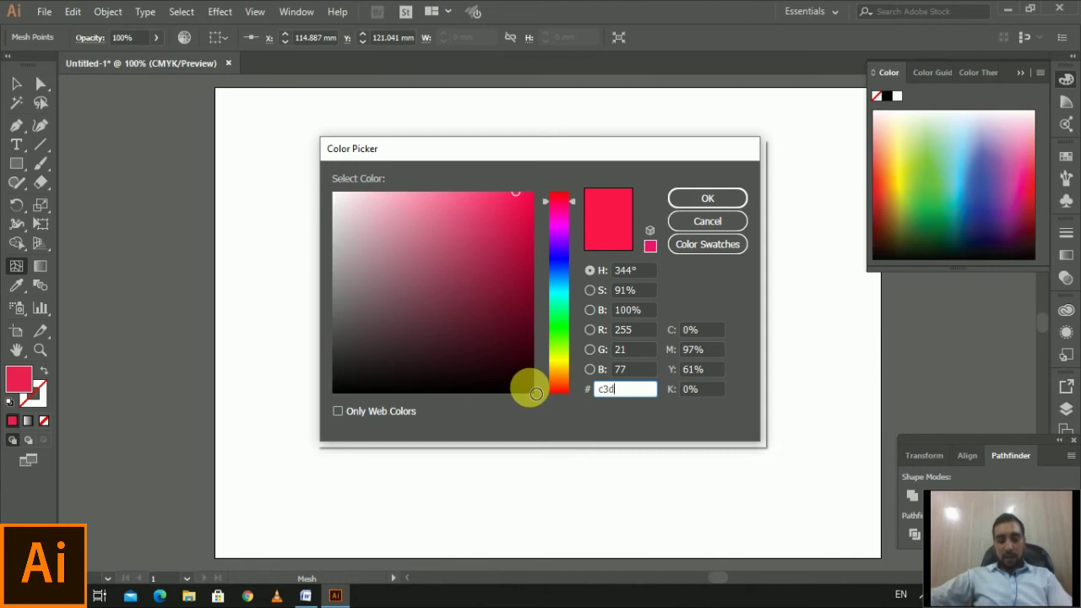
pyautogui.write('c')
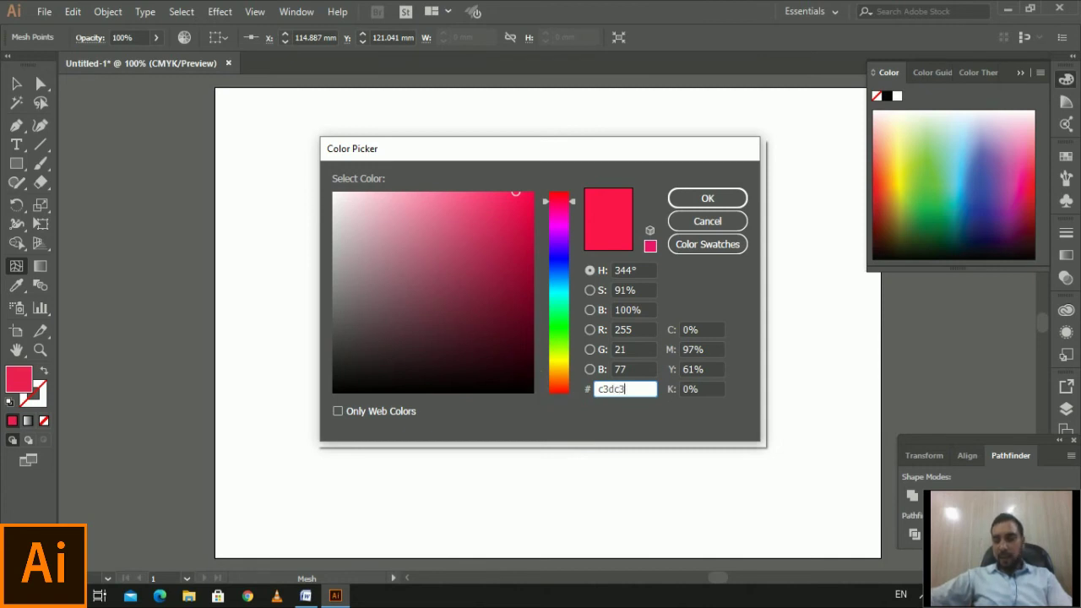
pyautogui.write('3')
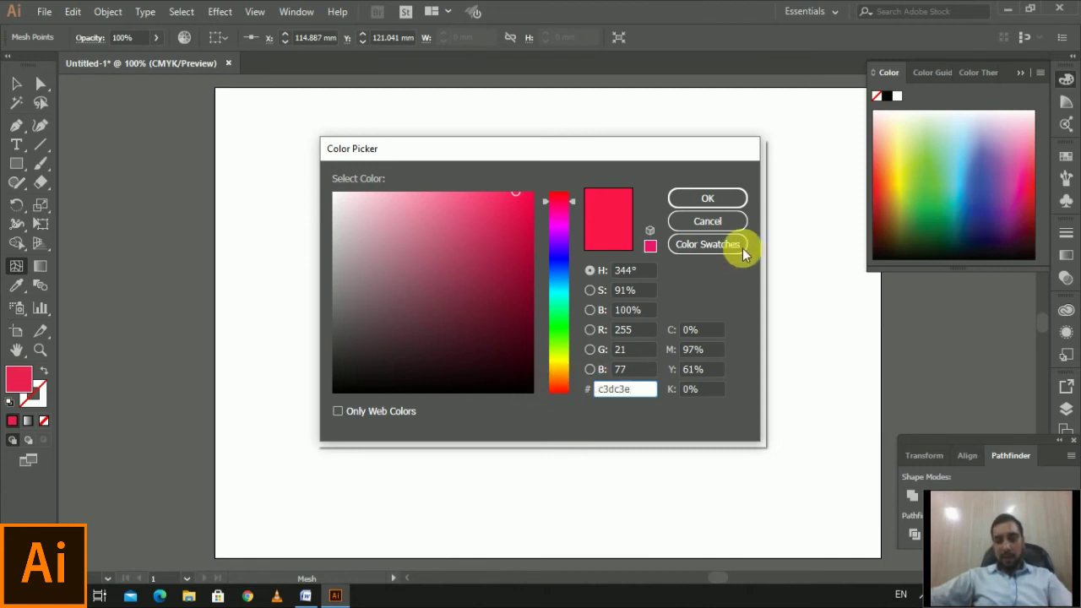
pyautogui.write('e')
pyautogui.click(716, 209)
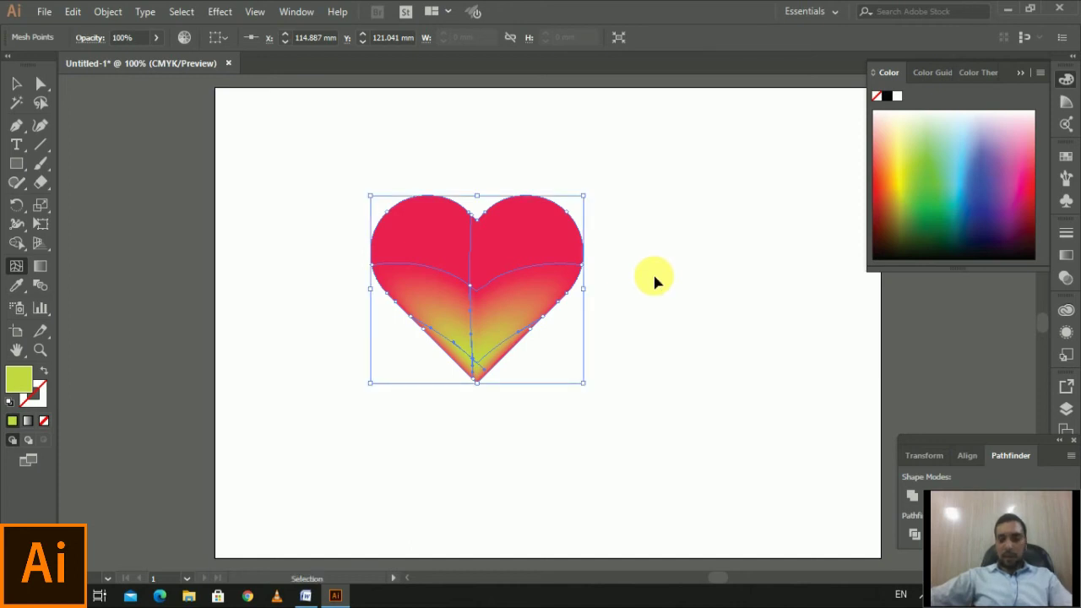
pyautogui.hotkey('ctrl', 'z')
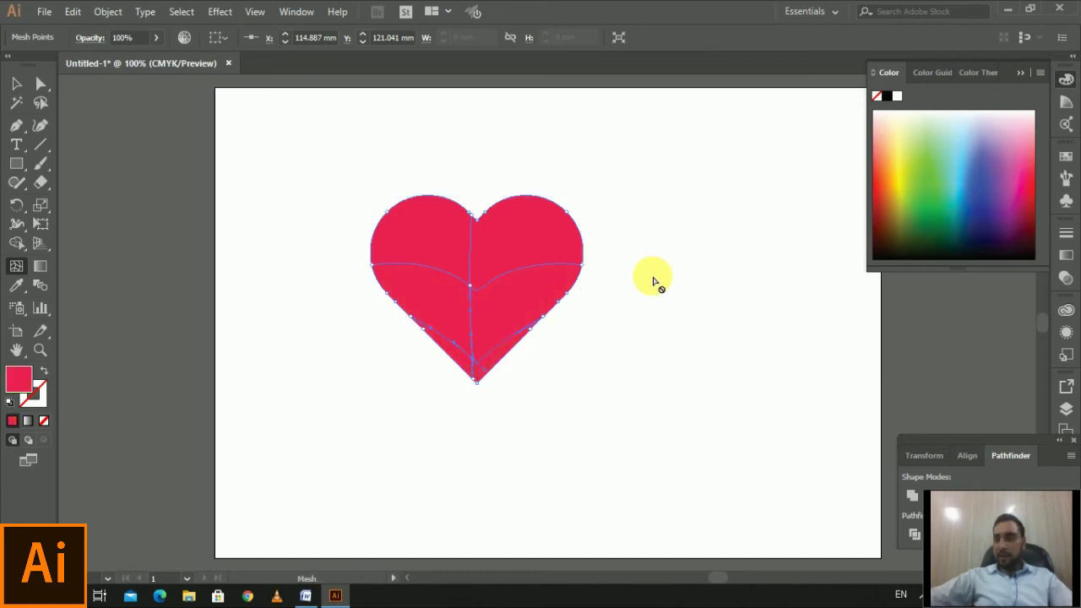
# - Colour the mesh point above the heart's lower tip dark red, hex 680921
pyautogui.doubleClick(20, 381)
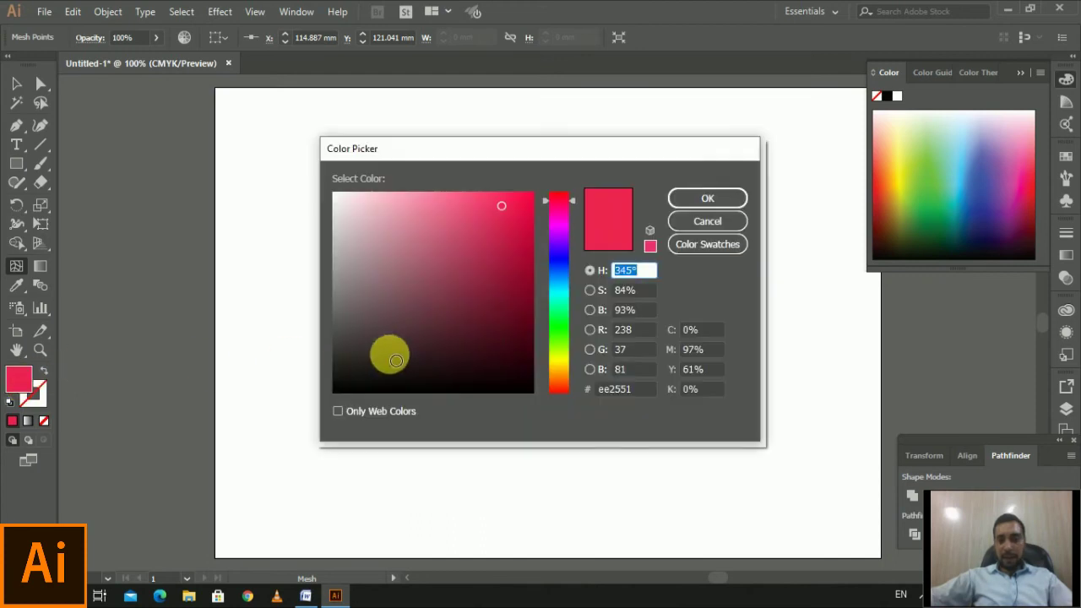
pyautogui.click(517, 310)
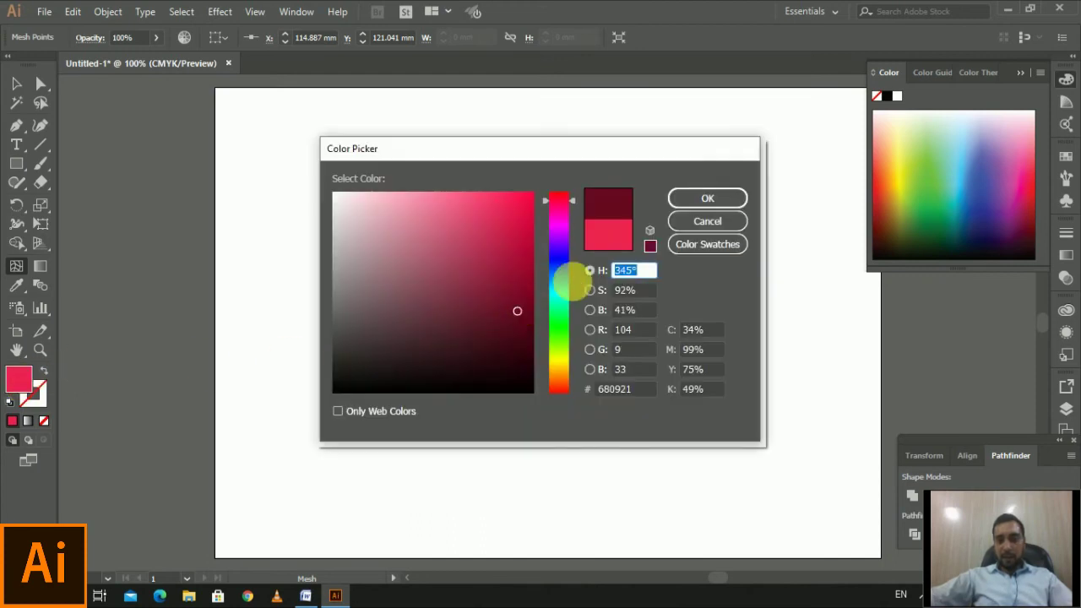
pyautogui.click(680, 201)
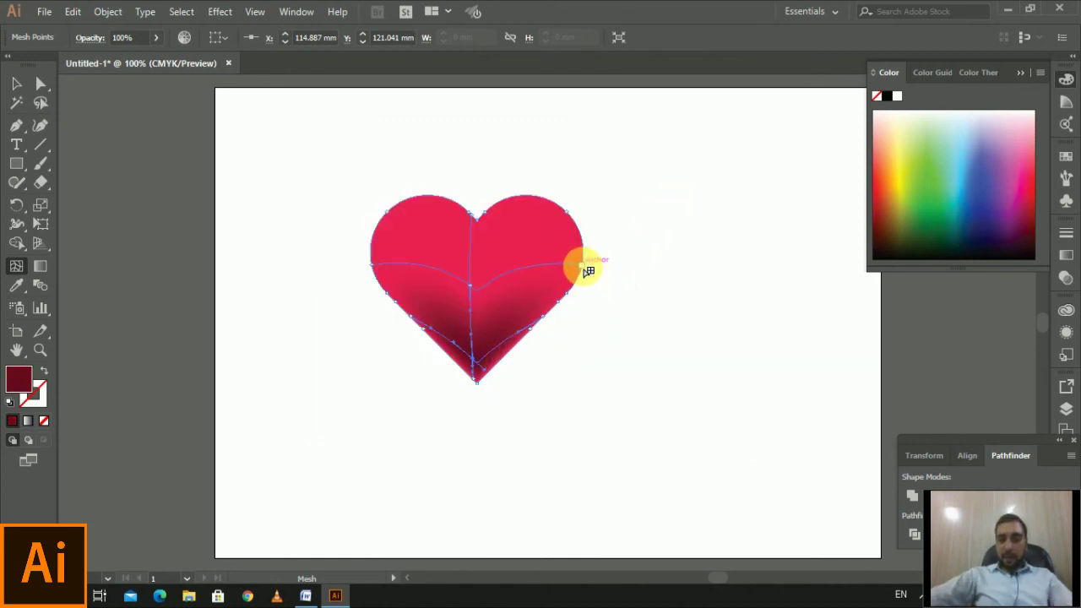
# - Colour the mesh point on the heart's right edge dark red, hex 7f0525
pyautogui.click(589, 271)
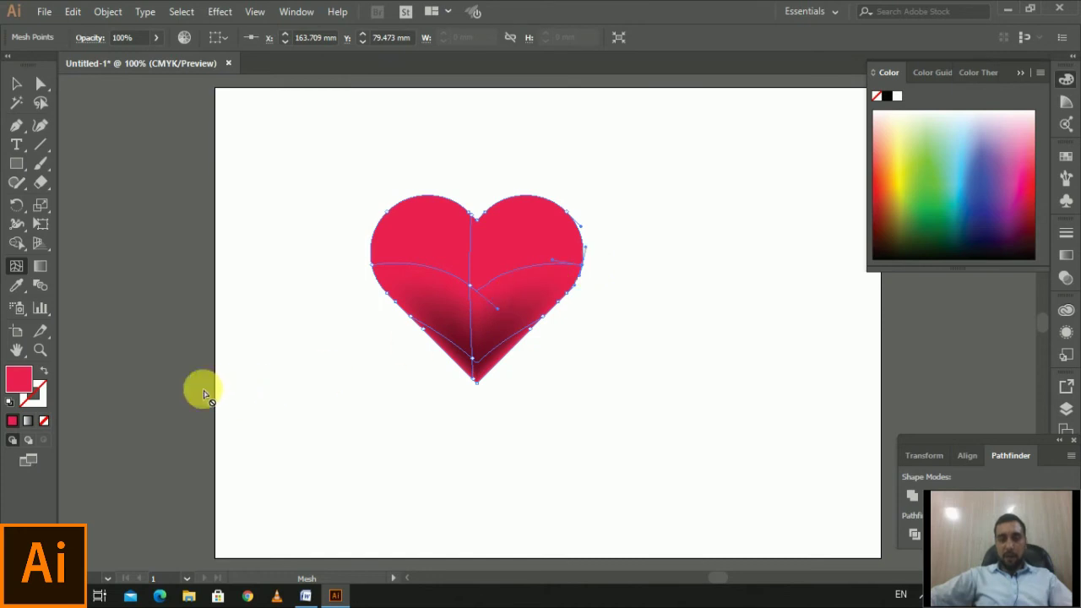
pyautogui.doubleClick(19, 381)
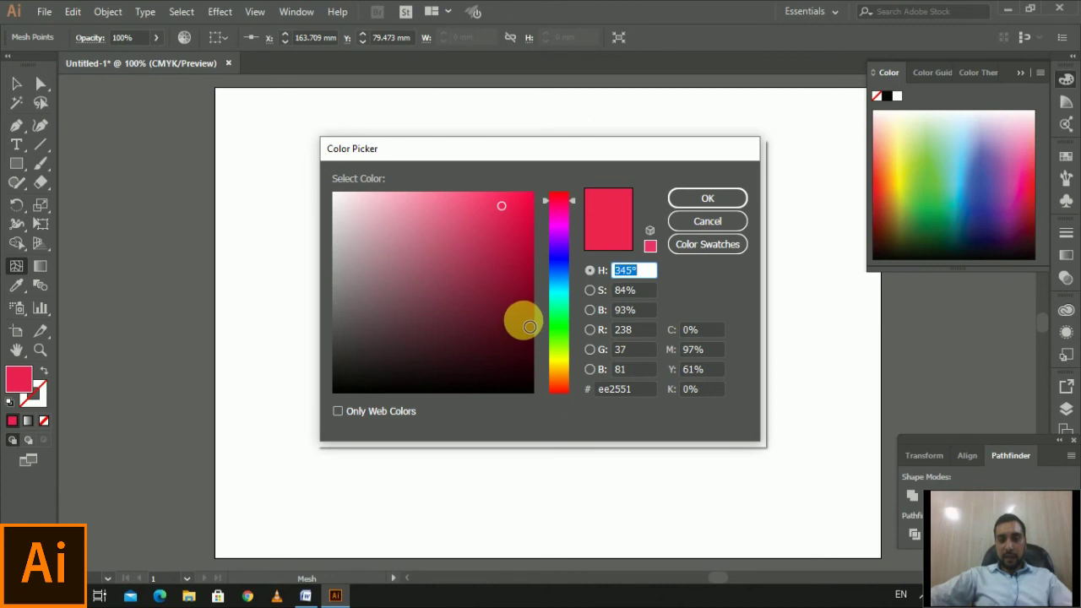
pyautogui.click(525, 292)
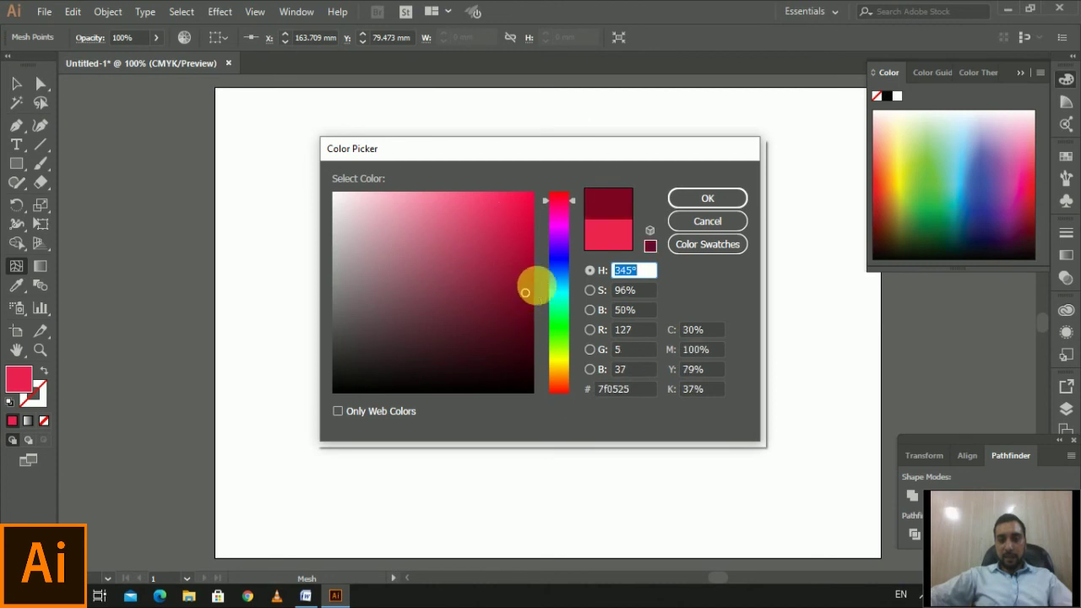
pyautogui.click(693, 200)
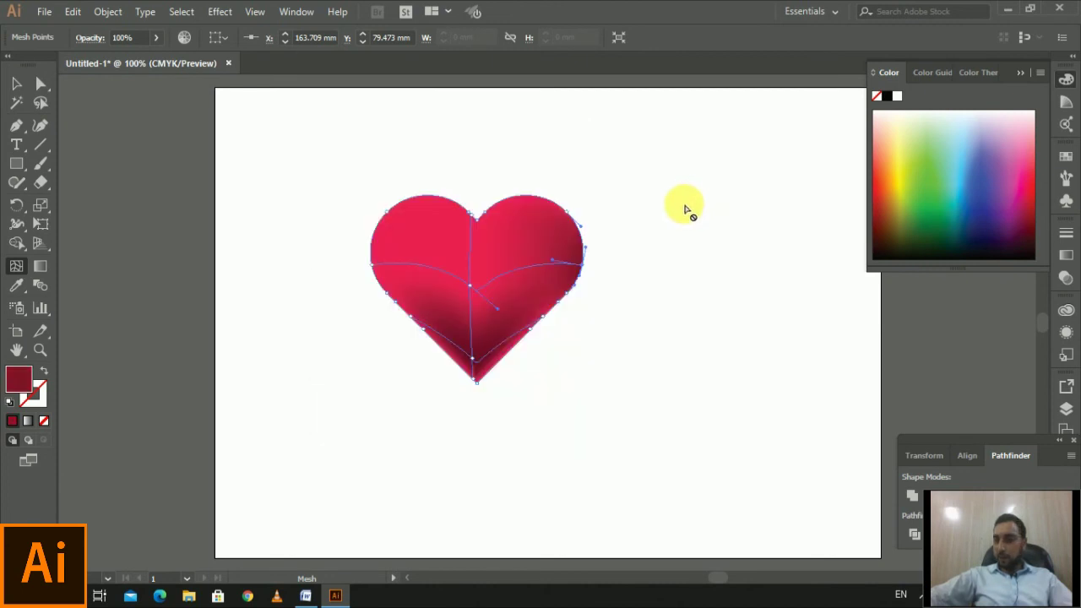
# - Recolour the mesh point near the heart's lower tip to 93062f and move it down closer to the tip
pyautogui.click(474, 361)
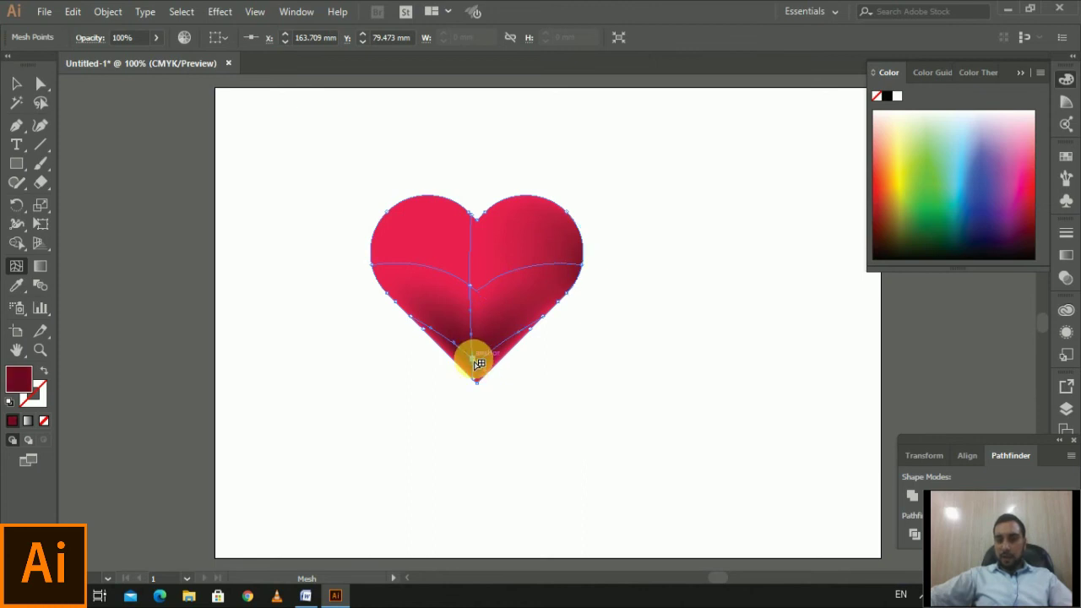
pyautogui.doubleClick(18, 379)
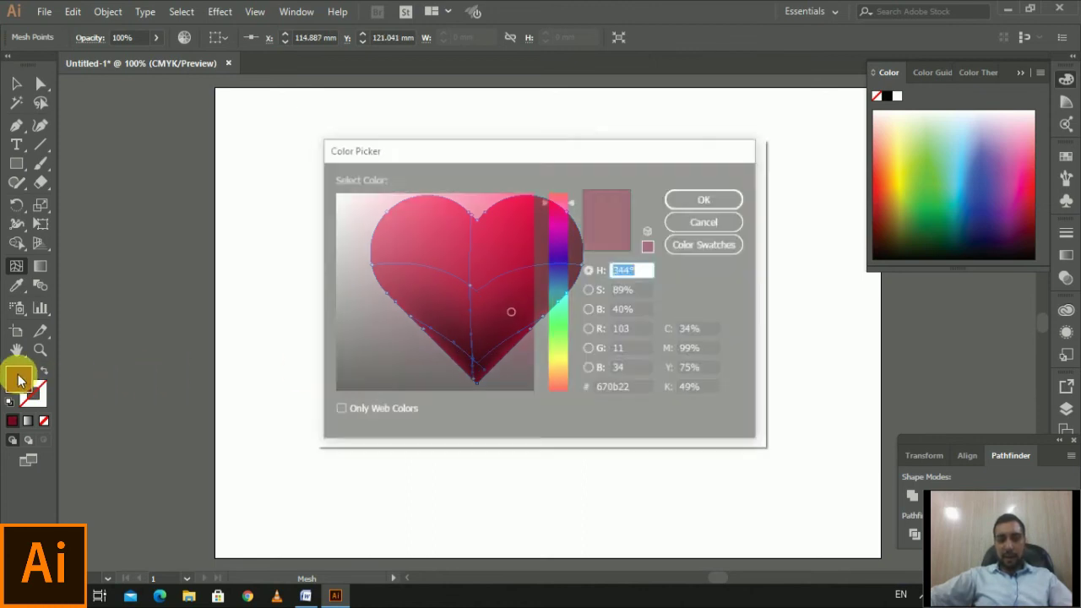
pyautogui.click(524, 277)
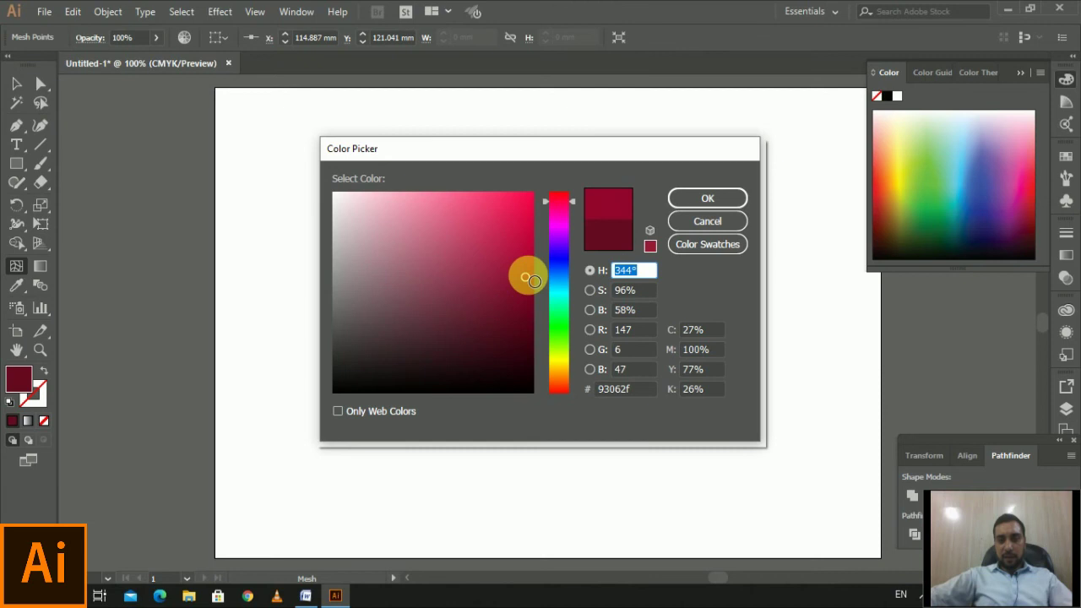
pyautogui.click(706, 203)
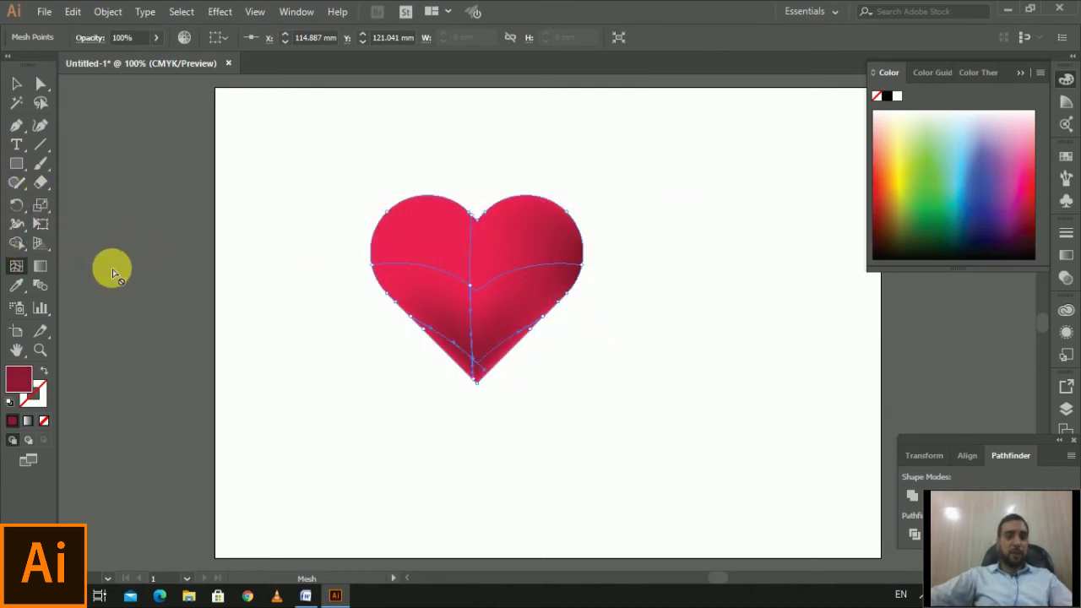
pyautogui.moveTo(472, 359); pyautogui.dragTo(471, 366)
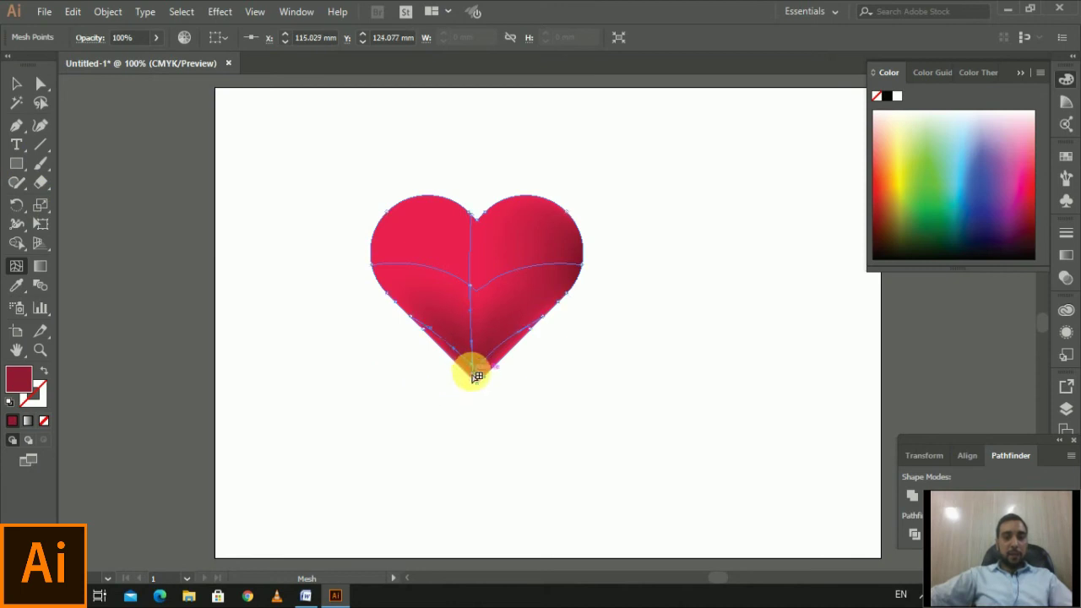
pyautogui.moveTo(477, 370); pyautogui.dragTo(474, 378)
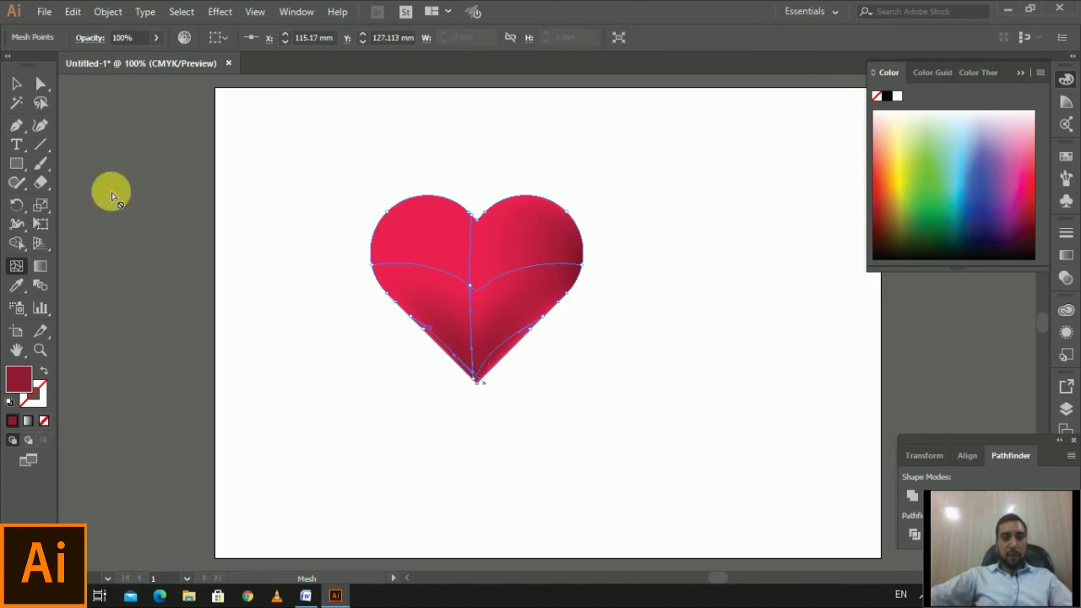
pyautogui.click(17, 84)
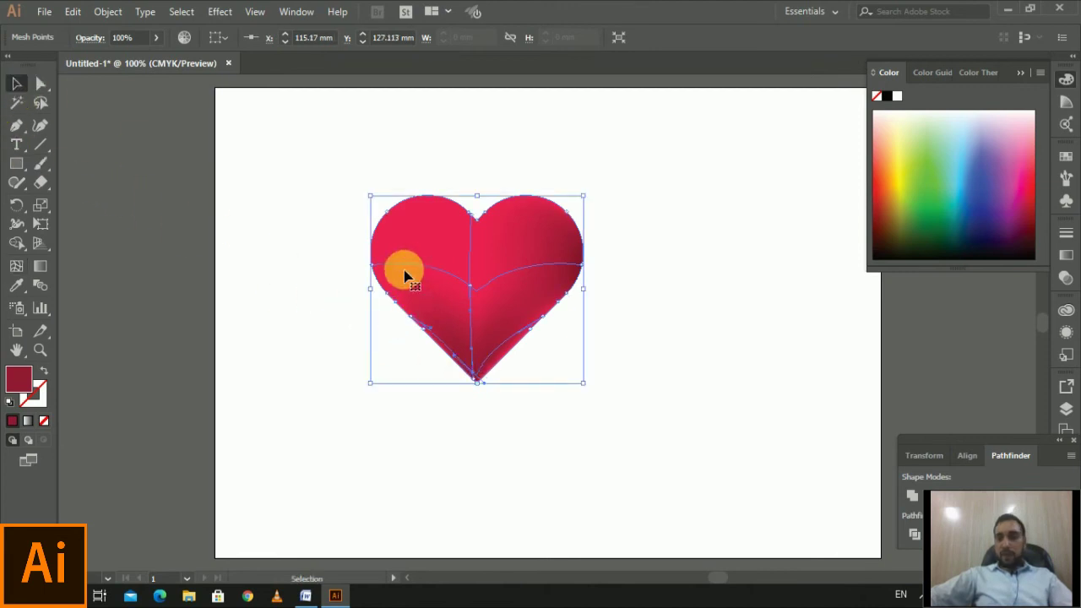
# - Draw an open curved path with the Pen tool down the heart's left lobe, bowing outwards towards the left edge
pyautogui.click(16, 128)
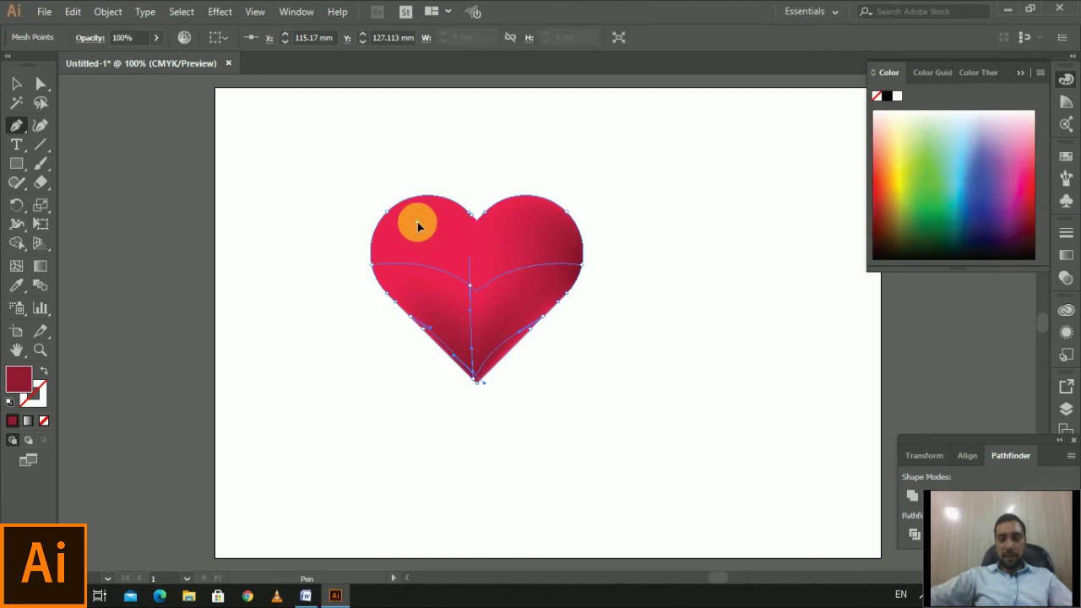
pyautogui.click(417, 224)
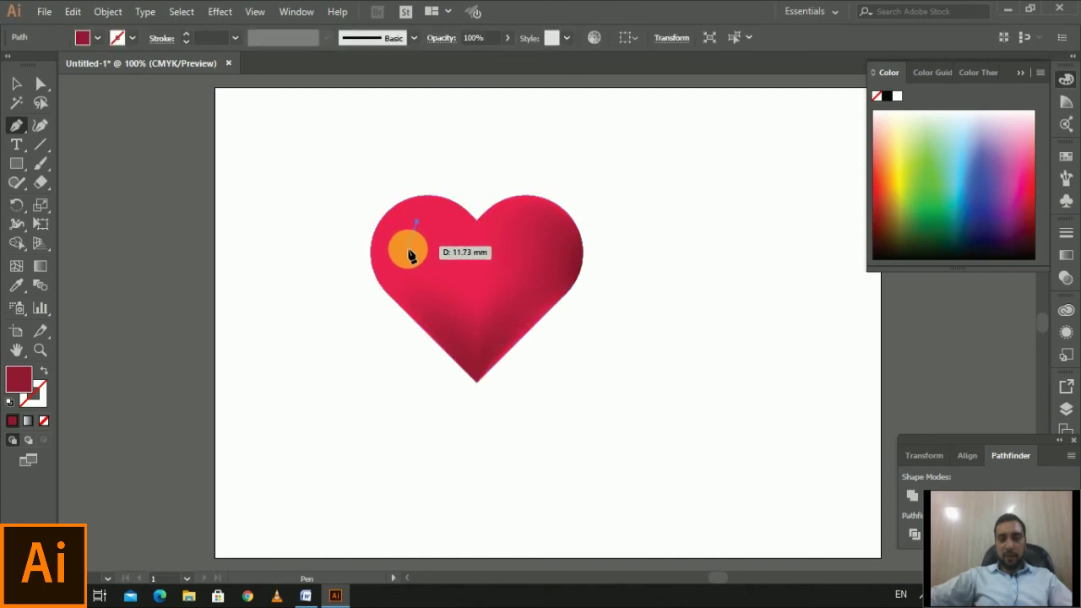
pyautogui.click(442, 318)
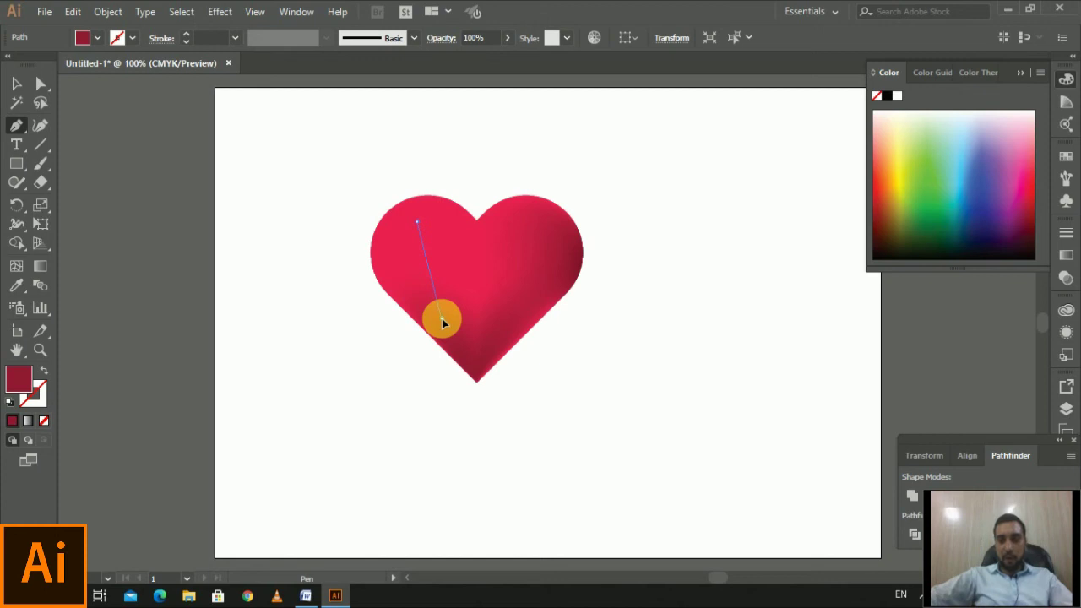
pyautogui.moveTo(441, 318); pyautogui.dragTo(505, 390)
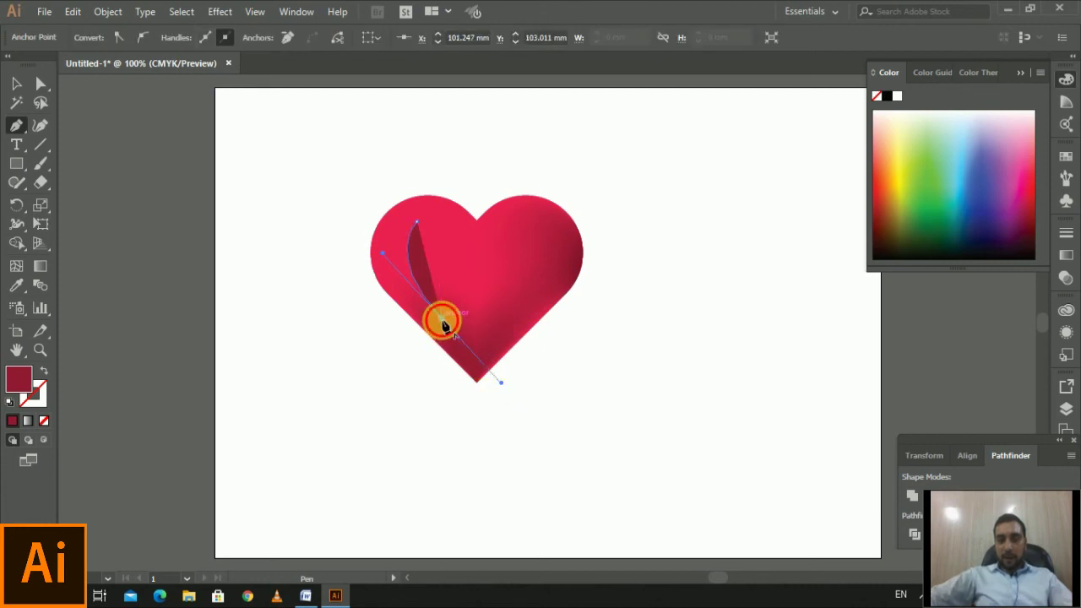
pyautogui.moveTo(445, 328)
pyautogui.mouseDown()
pyautogui.moveTo(43, 378)
pyautogui.moveTo(434, 342)
pyautogui.mouseUp()
pyautogui.press('Escape')
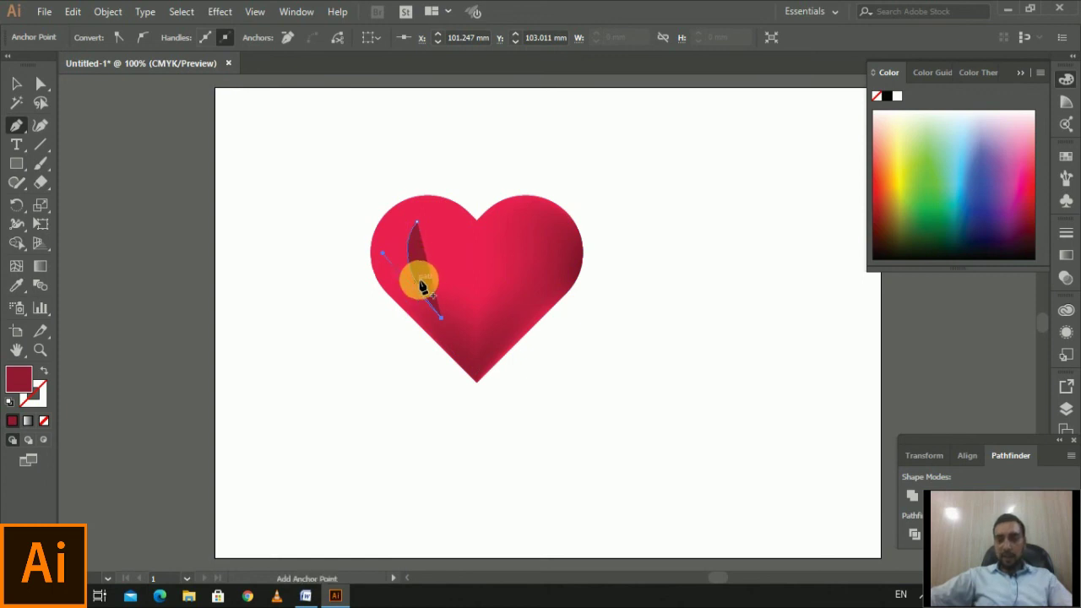
# - Give the curved path an off-white stroke, hex f7f0f2, and no fill, leaving it deselected
pyautogui.click(45, 394)
pyautogui.doubleClick(41, 395)
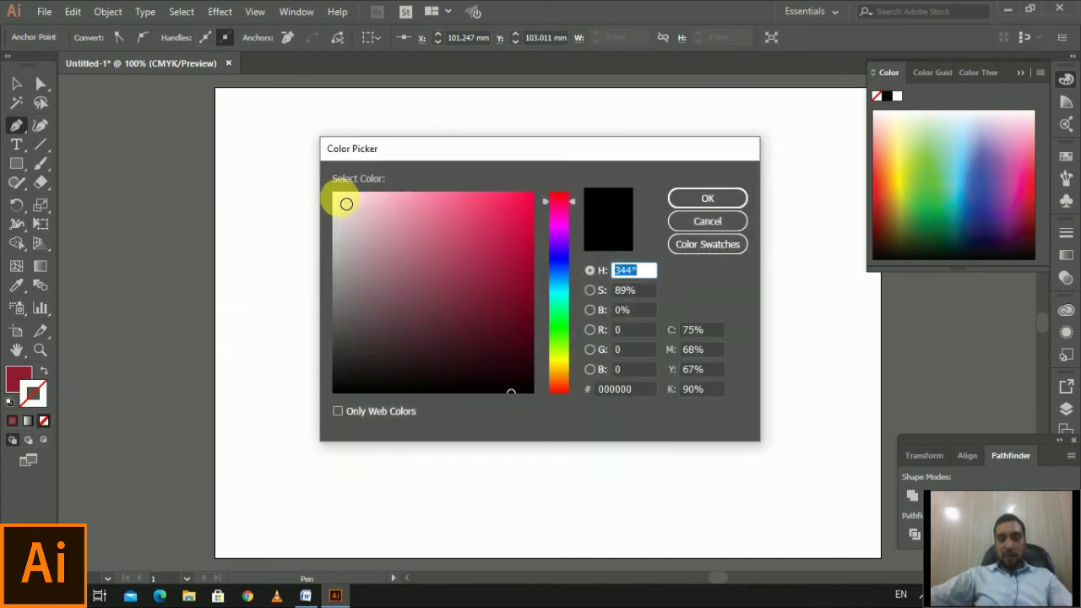
pyautogui.click(341, 198)
pyautogui.click(732, 197)
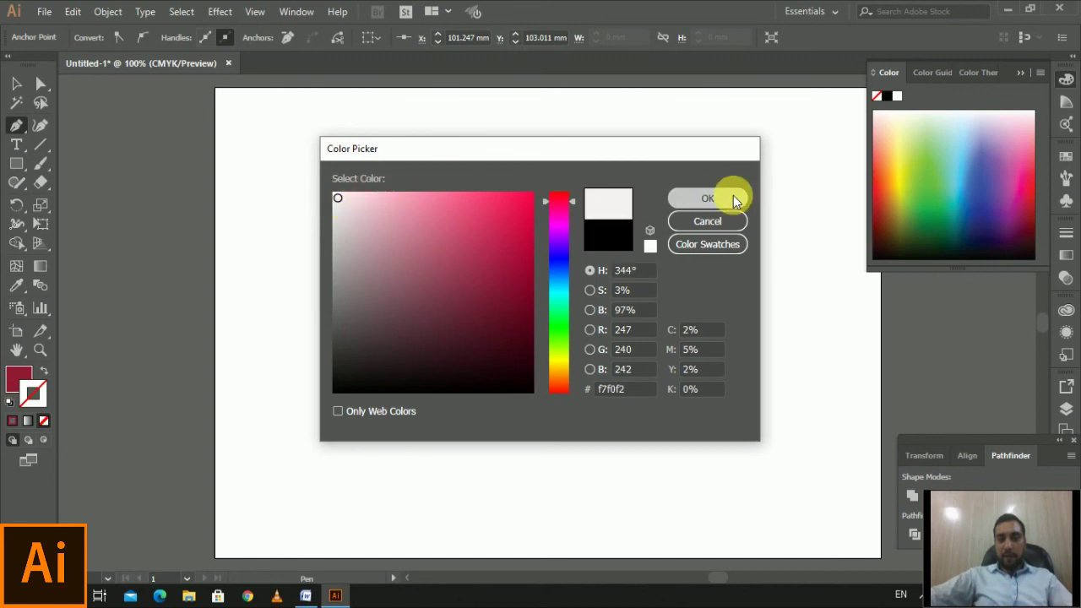
pyautogui.doubleClick(22, 374)
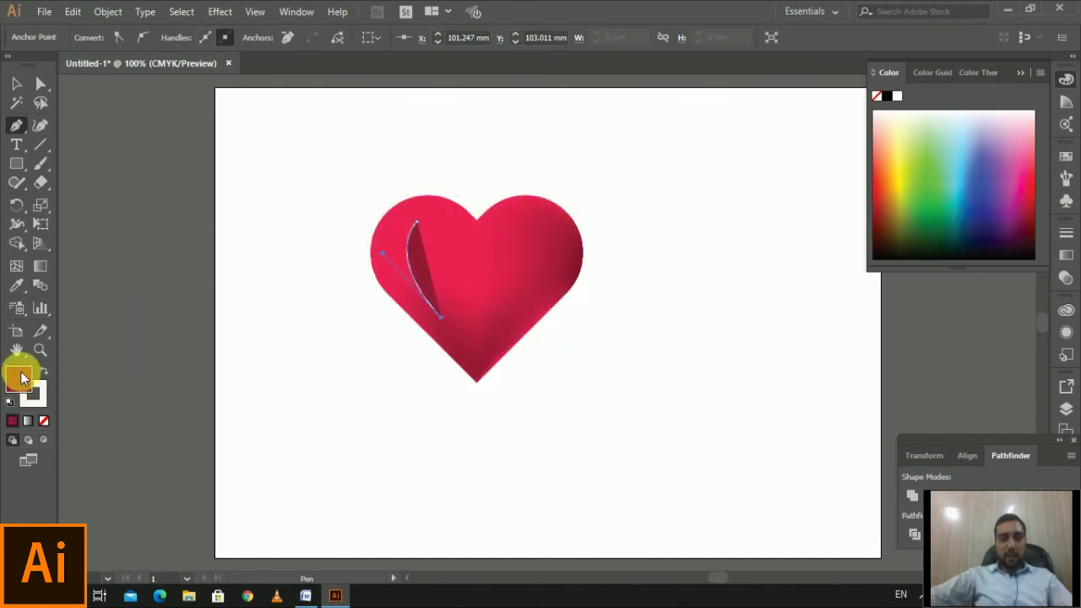
pyautogui.click(43, 420)
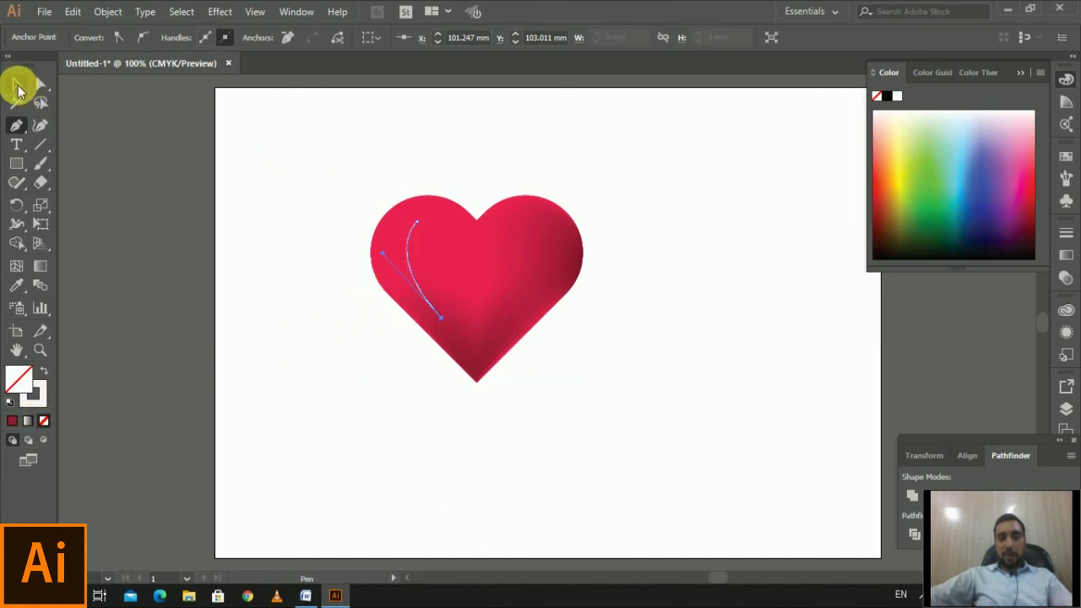
pyautogui.click(18, 87)
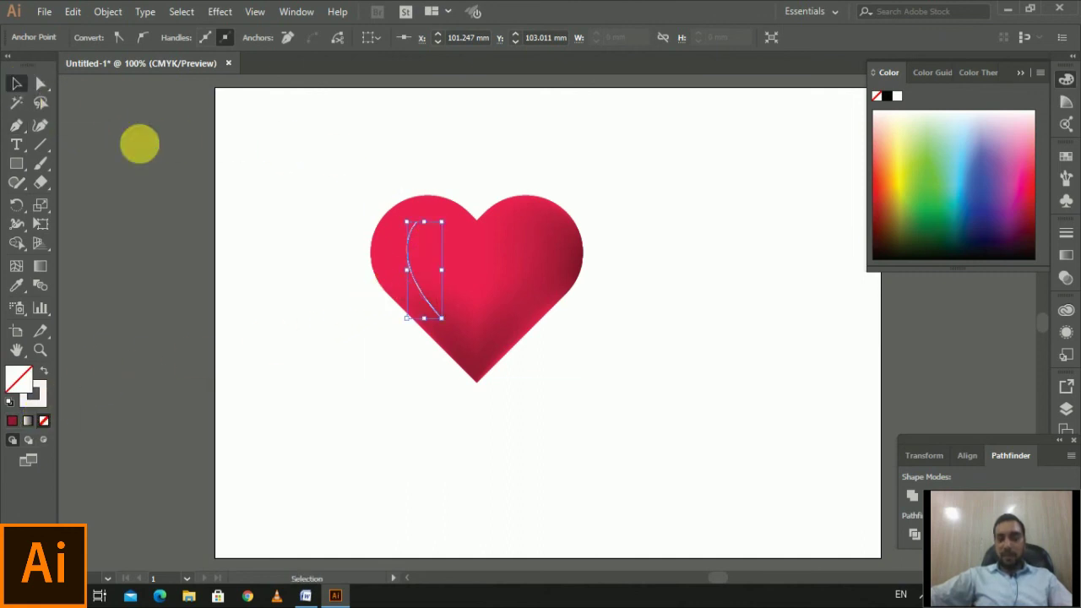
pyautogui.click(335, 286)
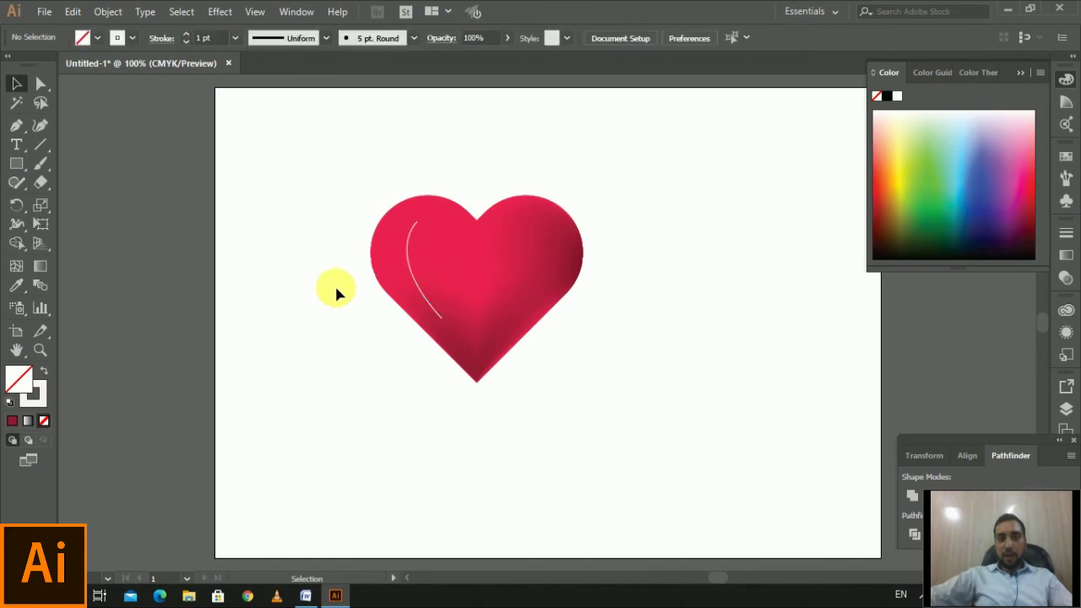
# - Set the stroke weight of the curved highlight path on the left lobe to 10 pt
pyautogui.click(409, 255)
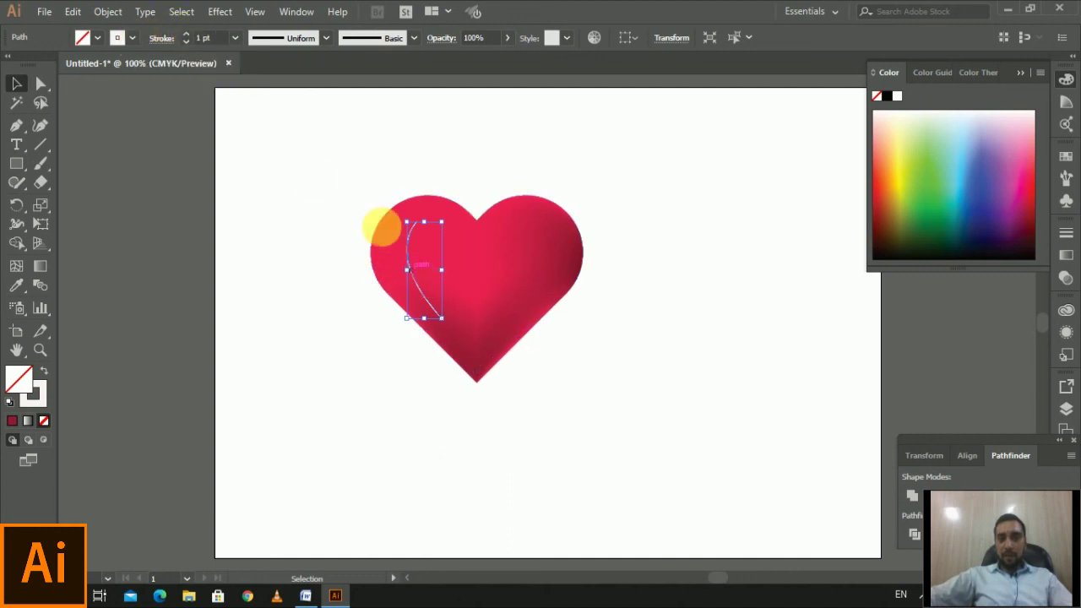
pyautogui.click(186, 39)
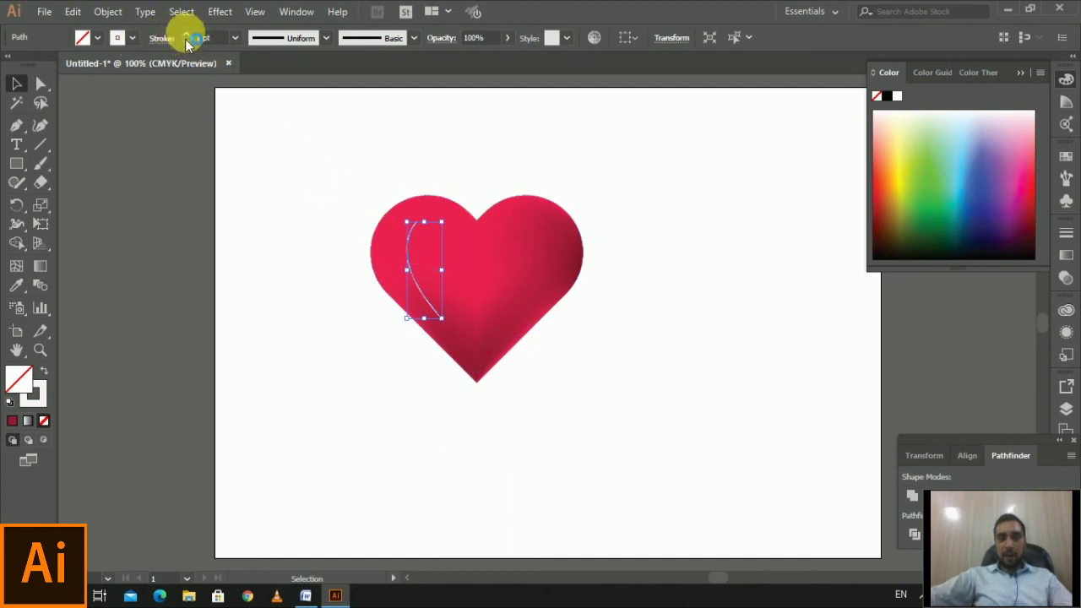
pyautogui.click(185, 34)
pyautogui.click(186, 34)
pyautogui.click(185, 34)
pyautogui.click(186, 35)
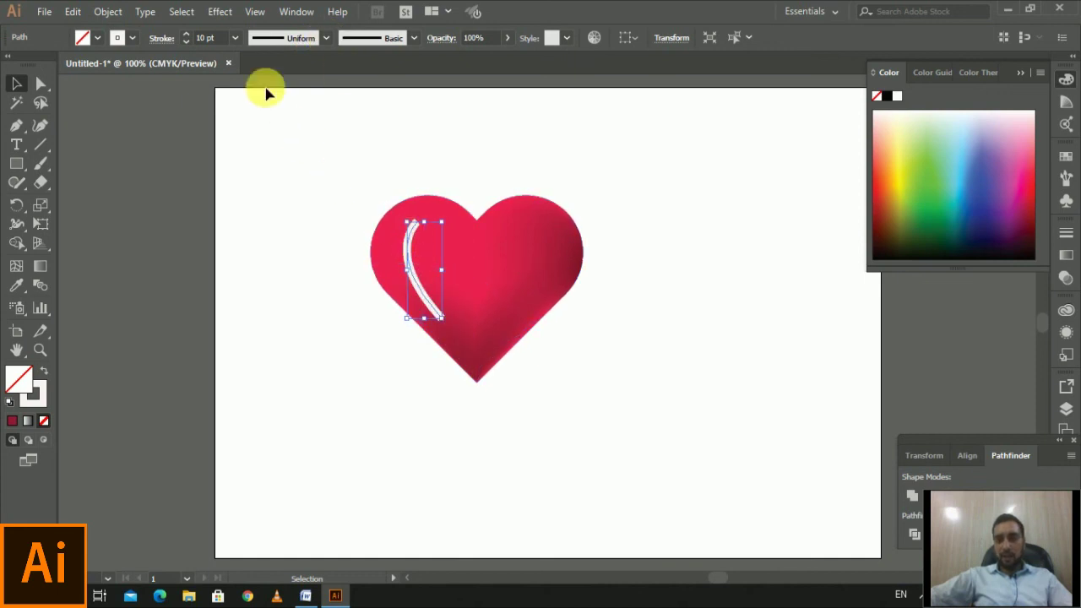
# - Apply the wedge-shaped width profile that tapers to a point to the highlight stroke and stretch the path taller at both ends
pyautogui.click(326, 39)
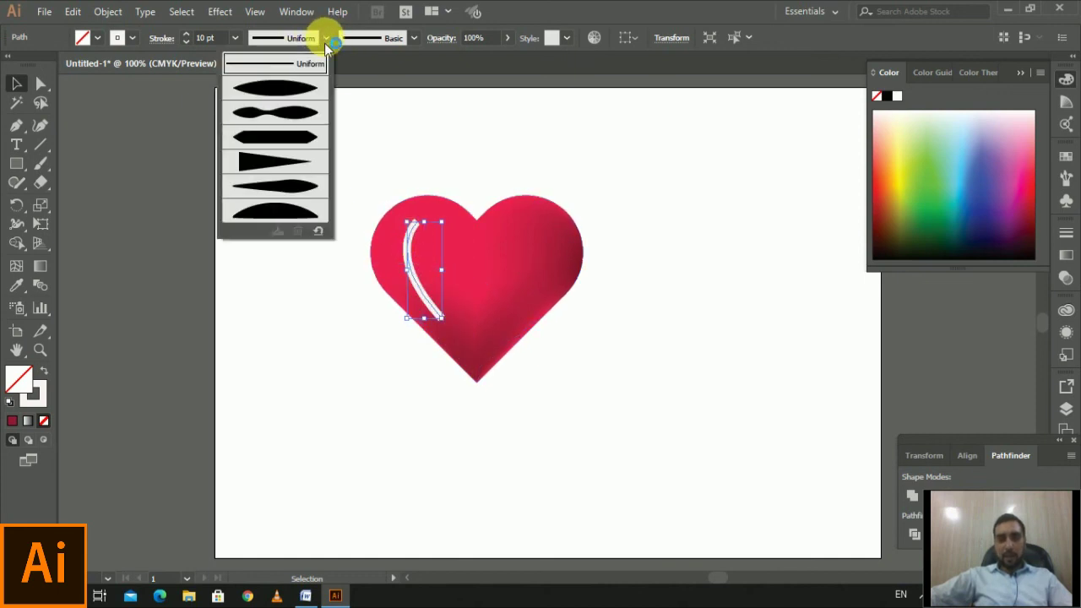
pyautogui.click(279, 164)
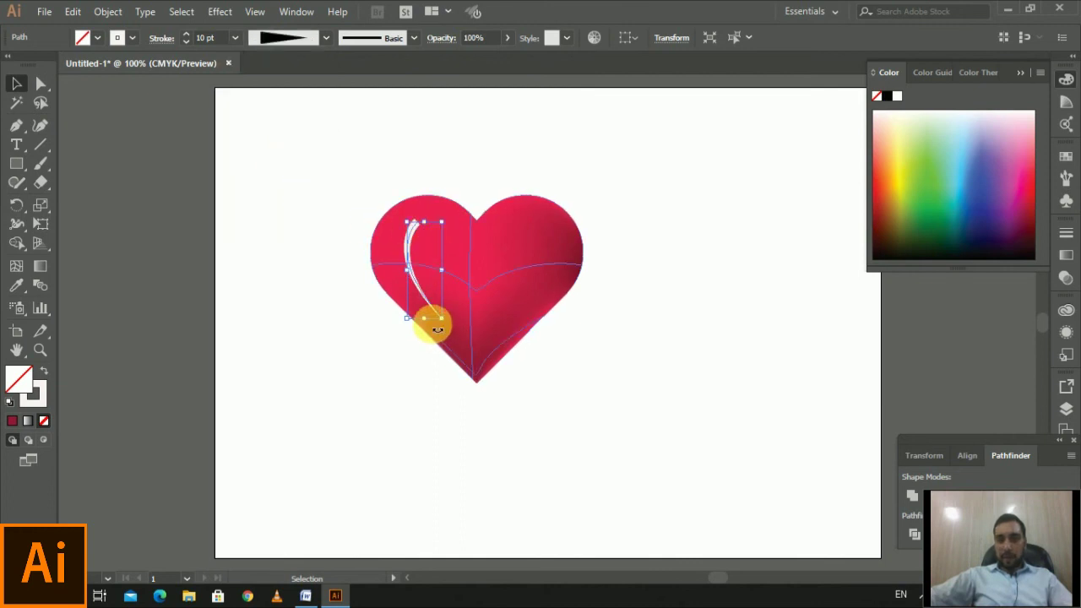
pyautogui.moveTo(438, 331); pyautogui.dragTo(441, 340)
pyautogui.moveTo(424, 221); pyautogui.dragTo(432, 220)
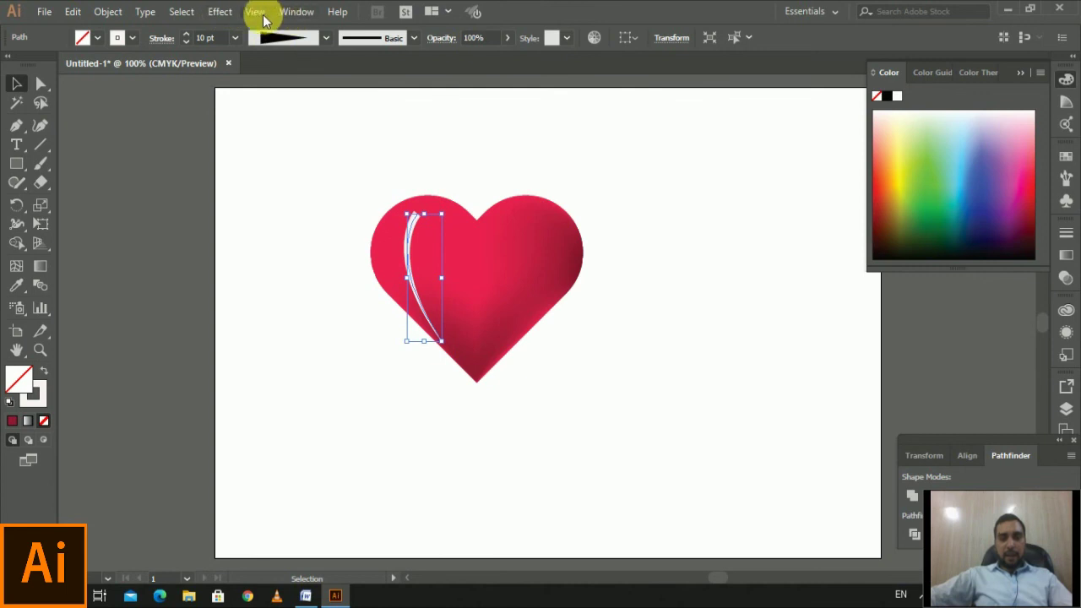
# - Apply a Gaussian Blur to the highlight stroke, reducing the radius with preview on for a soft edge, and leave everything deselected
pyautogui.click(232, 17)
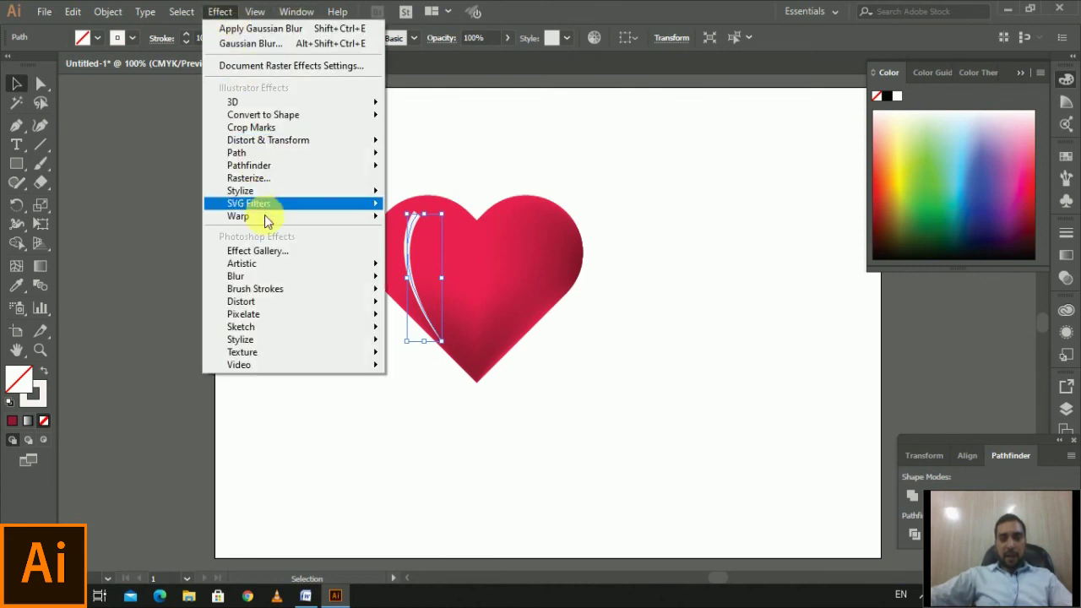
pyautogui.moveTo(275, 279)
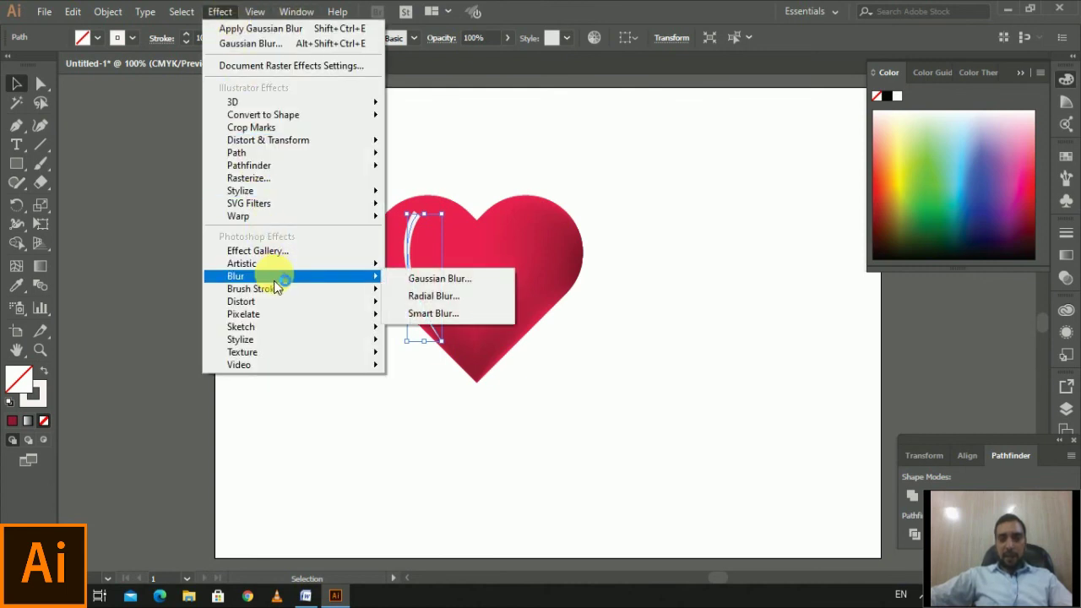
pyautogui.click(461, 282)
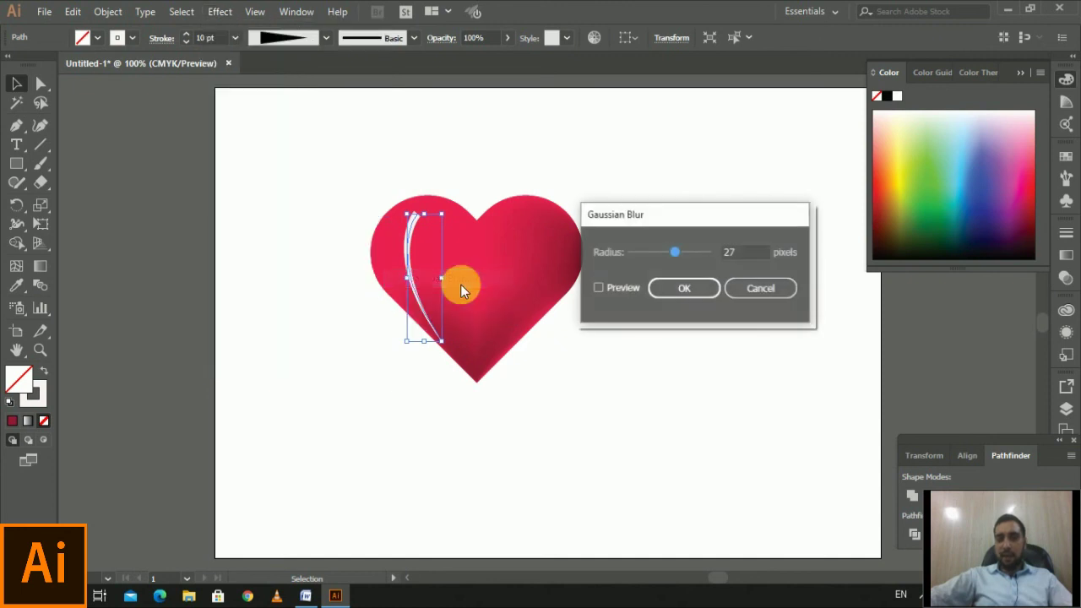
pyautogui.click(596, 292)
pyautogui.moveTo(675, 253); pyautogui.dragTo(673, 254)
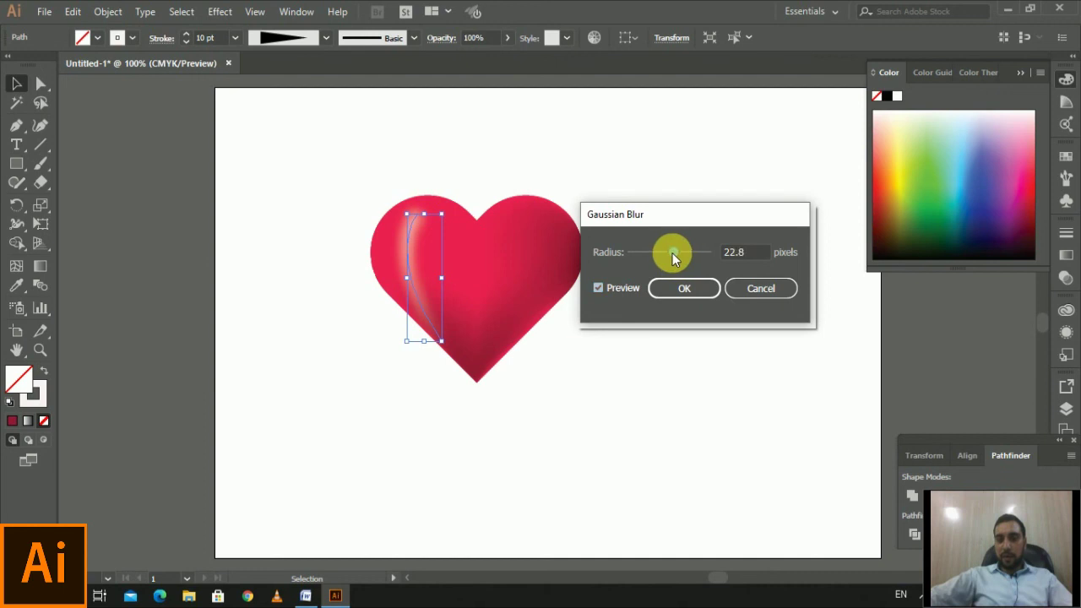
pyautogui.moveTo(304, 157); pyautogui.dragTo(664, 429)
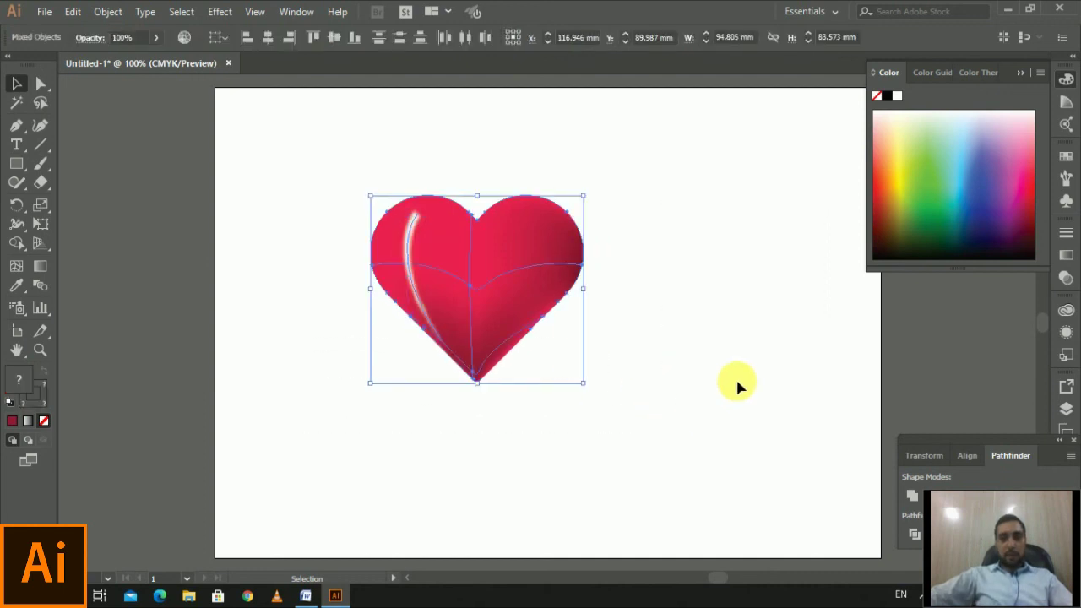
pyautogui.click(737, 381)
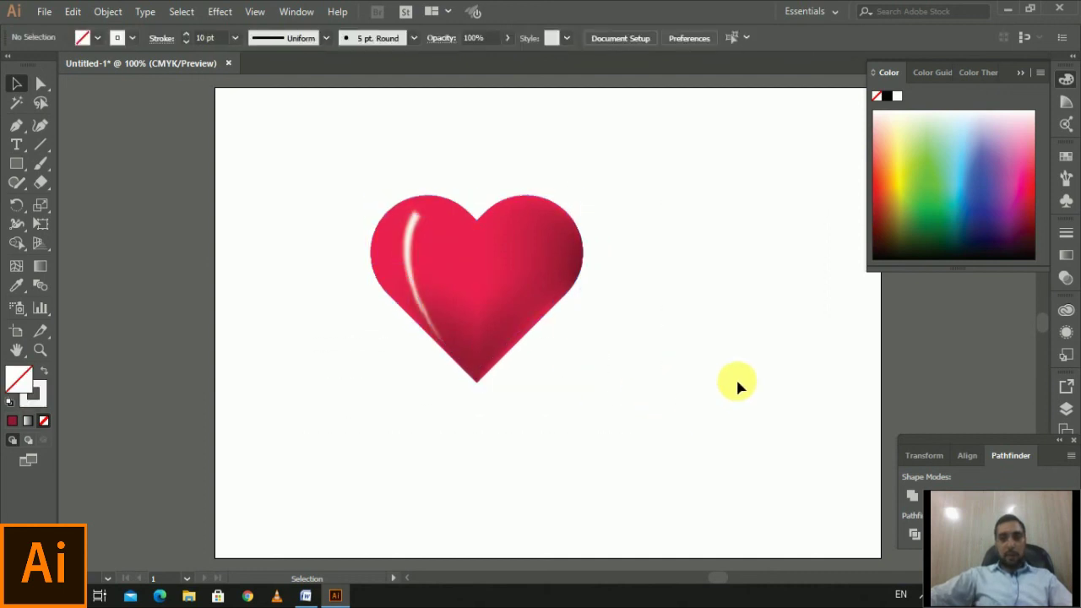